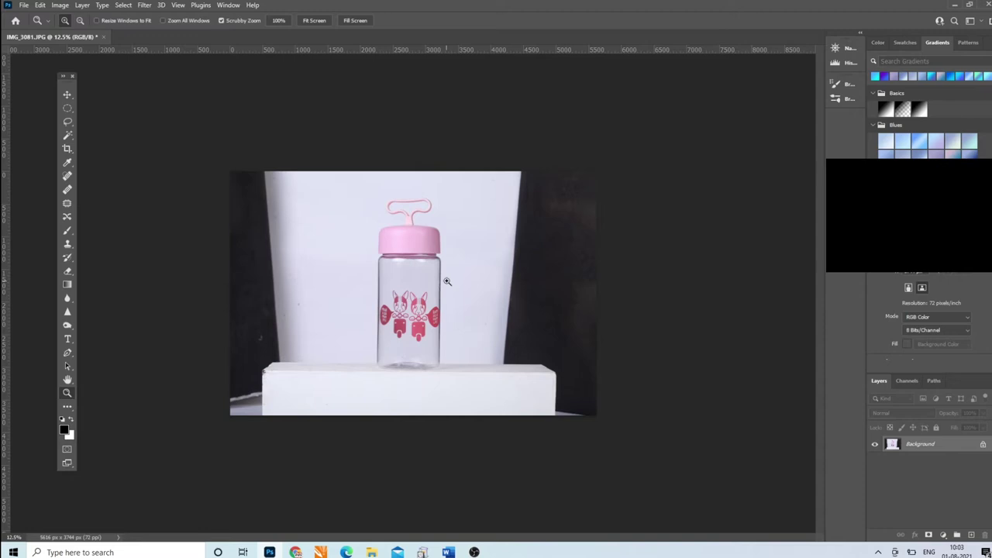
# Step: Zoom in on the bottle and start a Pen path at its bottom-left corner
pyautogui.hotkey('ctrl', '+')
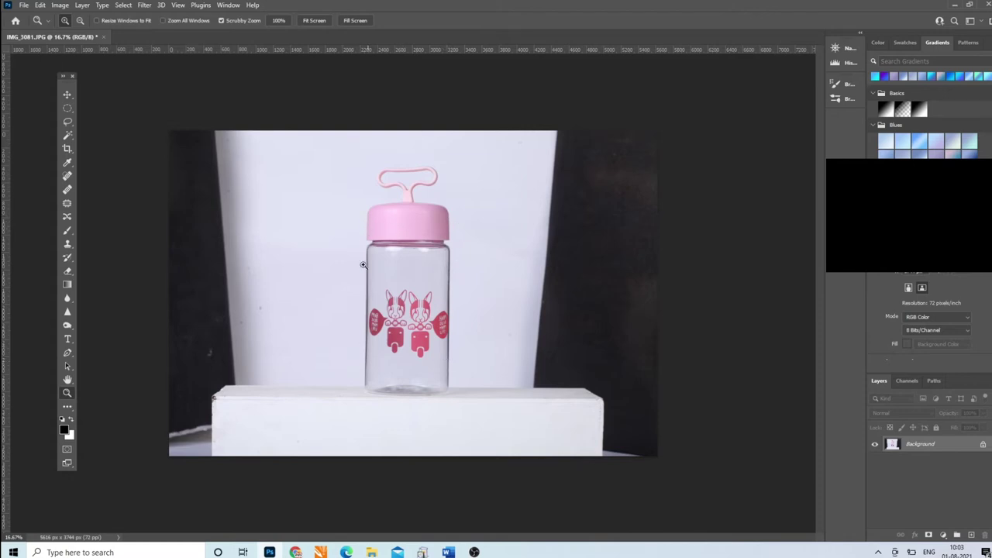
pyautogui.click(428, 299)
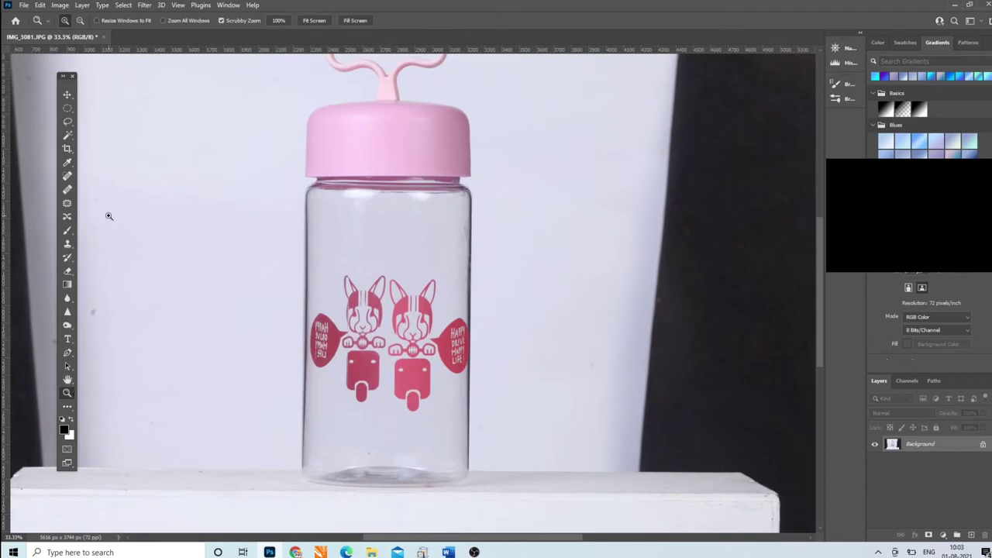
pyautogui.click(288, 439)
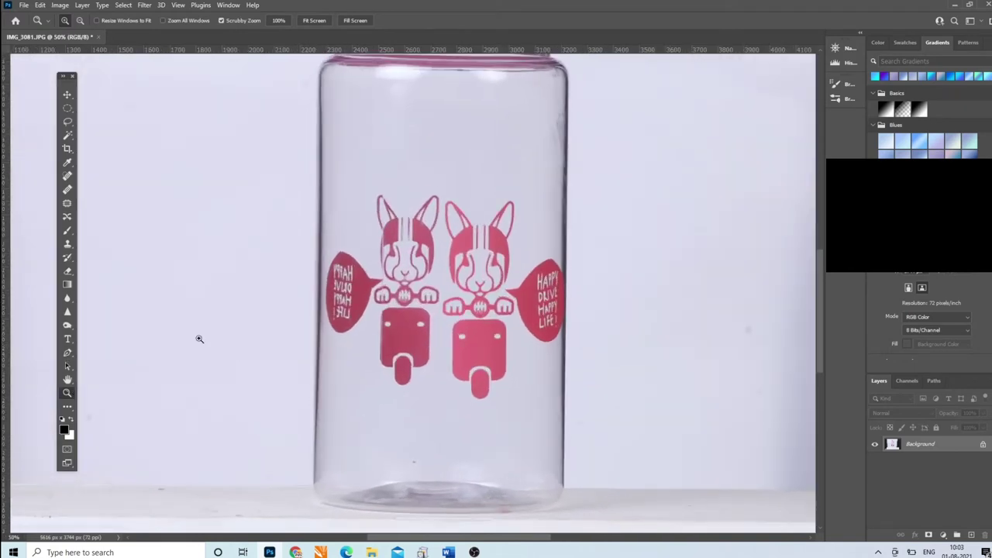
pyautogui.click(67, 352)
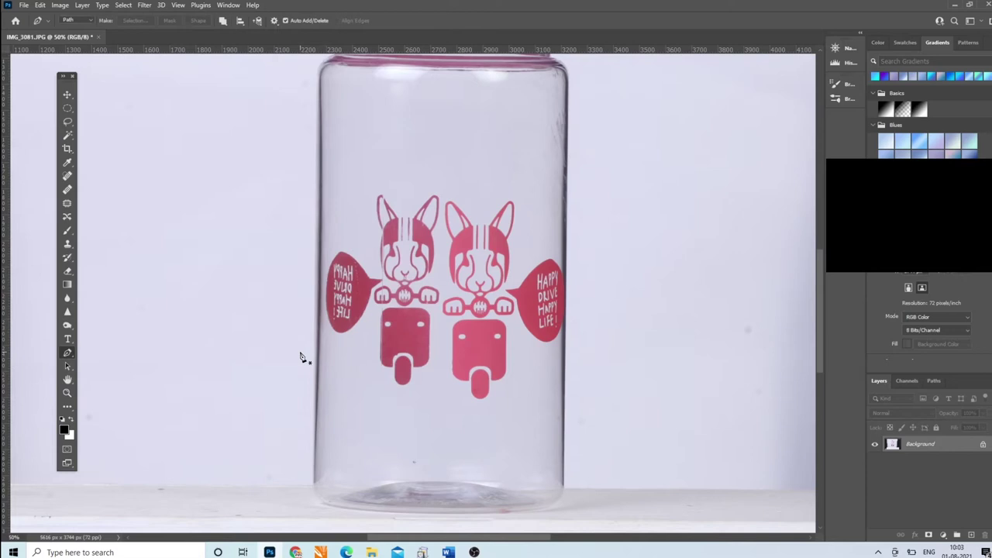
pyautogui.click(316, 486)
# Step: Trace the path up the cap's left edge, across its top and around the handle's left loop
pyautogui.scroll(3, 321, 77)
pyautogui.moveTo(319, 194); pyautogui.dragTo(334, 193)
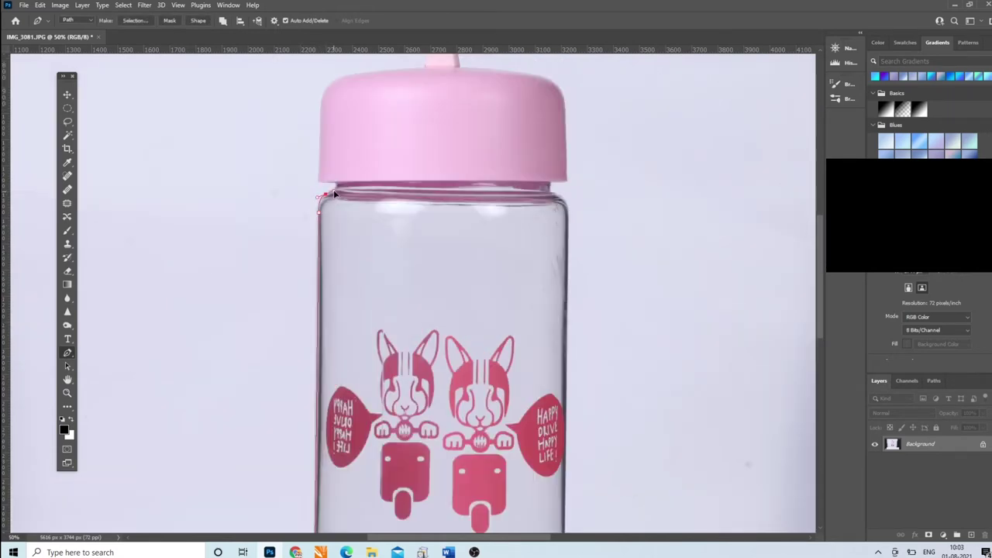
pyautogui.scroll(3, 322, 186)
pyautogui.click(320, 248)
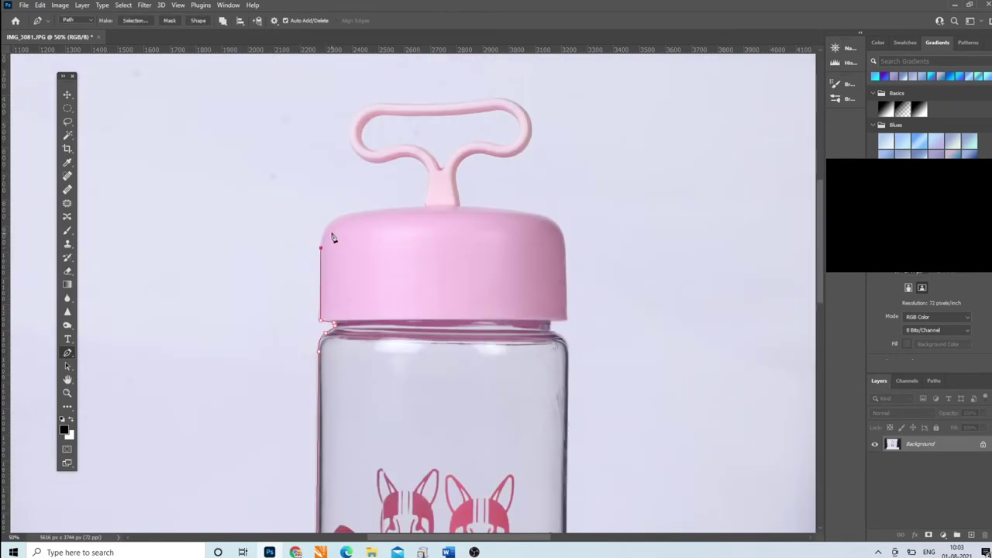
pyautogui.click(423, 206)
pyautogui.click(427, 167)
pyautogui.moveTo(402, 157); pyautogui.dragTo(386, 162)
pyautogui.click(352, 146)
pyautogui.moveTo(376, 103)
pyautogui.mouseDown()
pyautogui.moveTo(519, 102)
pyautogui.moveTo(509, 102)
pyautogui.mouseUp()
# Step: Continue the path around the handle's right loop and down the cap's right side
pyautogui.click(531, 121)
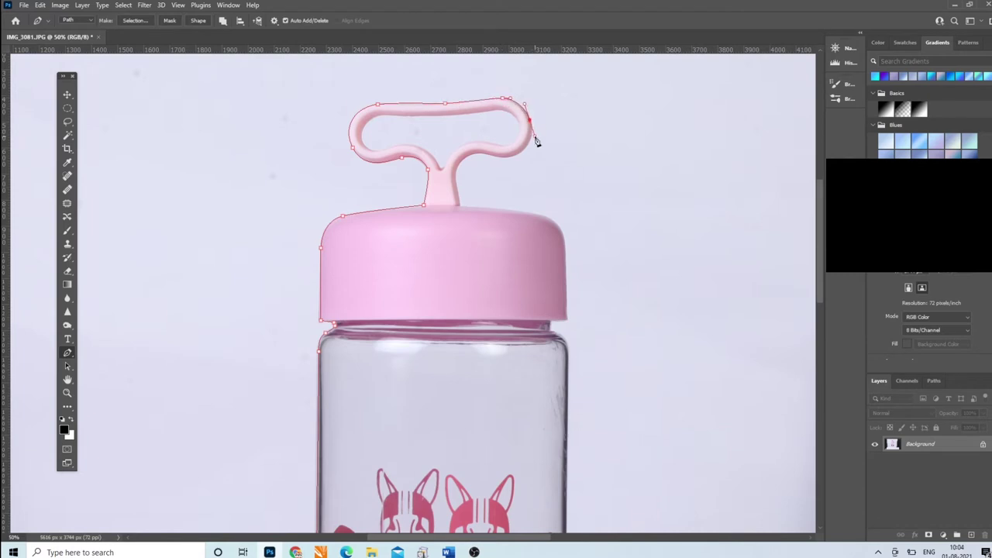
pyautogui.click(511, 157)
pyautogui.click(457, 185)
pyautogui.click(558, 225)
pyautogui.click(564, 255)
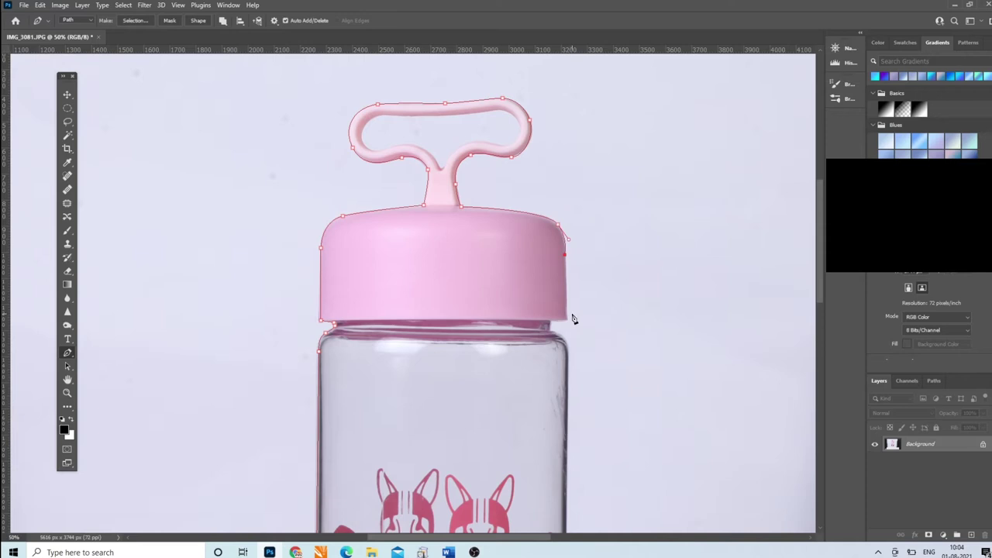
pyautogui.click(567, 318)
# Step: Trace along the bottle's base, close the path at the start point, and zoom out
pyautogui.scroll(-2, 567, 265)
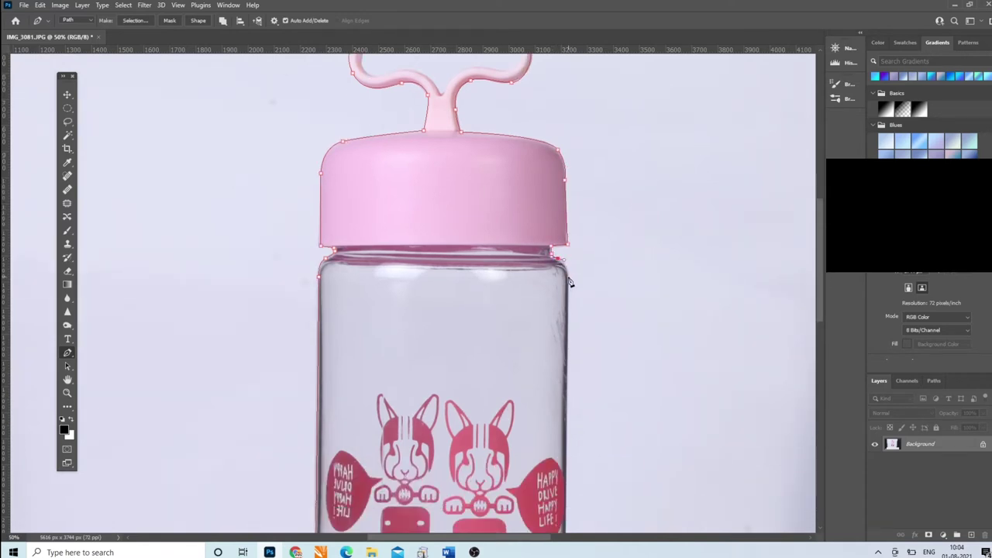
pyautogui.scroll(-7, 567, 349)
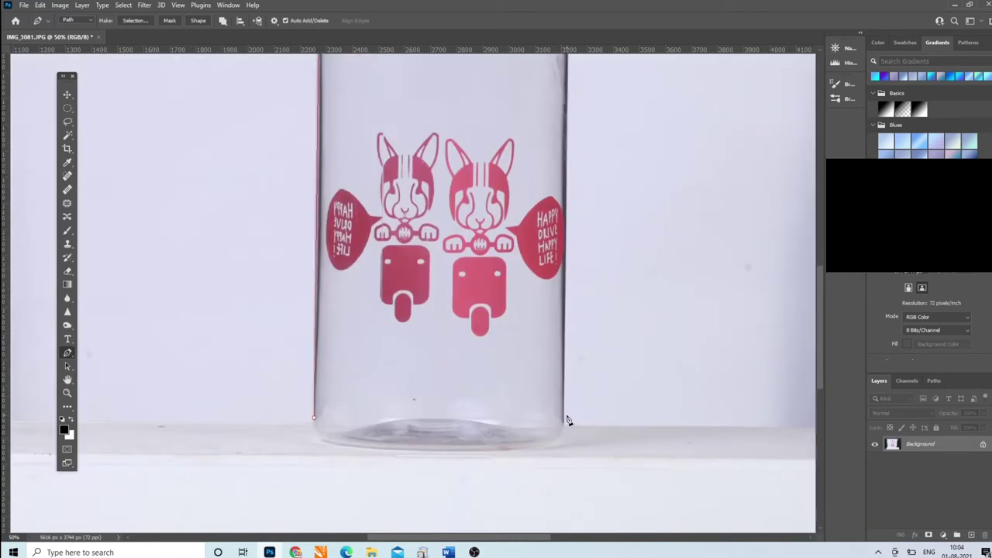
pyautogui.click(534, 448)
pyautogui.click(362, 446)
pyautogui.click(350, 446)
pyautogui.click(314, 418)
pyautogui.scroll(5, 368, 471)
pyautogui.hotkey('ctrl', '-')
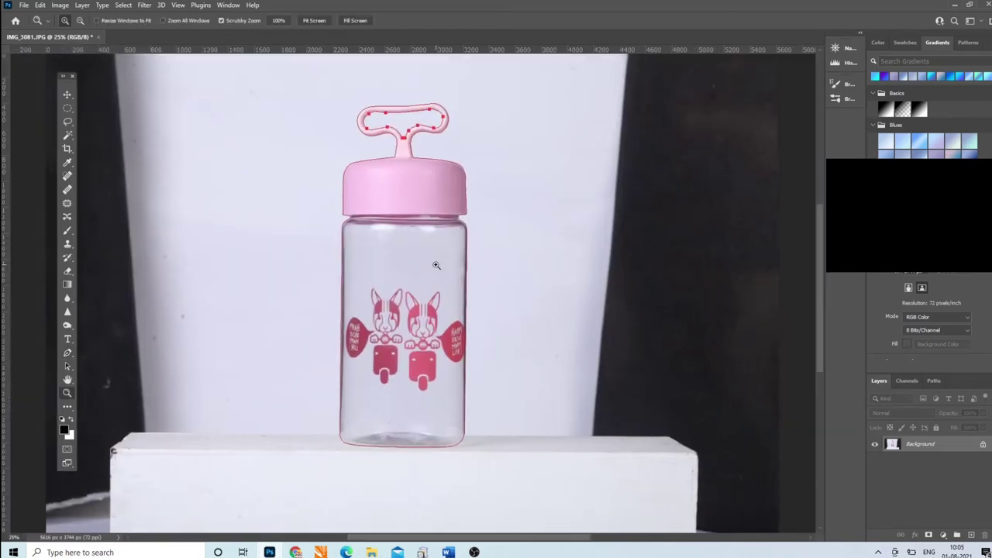
# Step: Load the bottle path as a selection and copy the bottle onto Layer 1
pyautogui.click(436, 265)
pyautogui.click(68, 352)
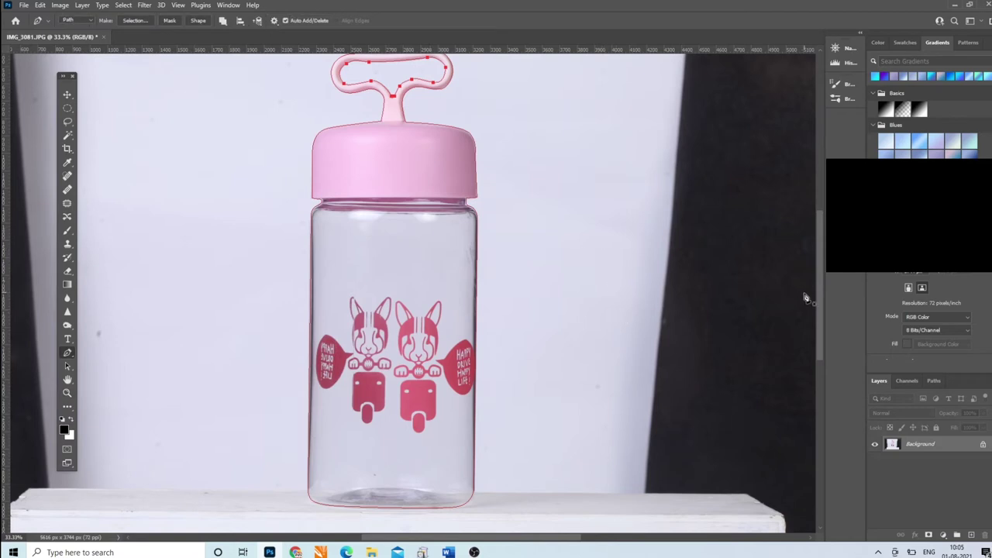
pyautogui.moveTo(819, 290); pyautogui.dragTo(818, 310)
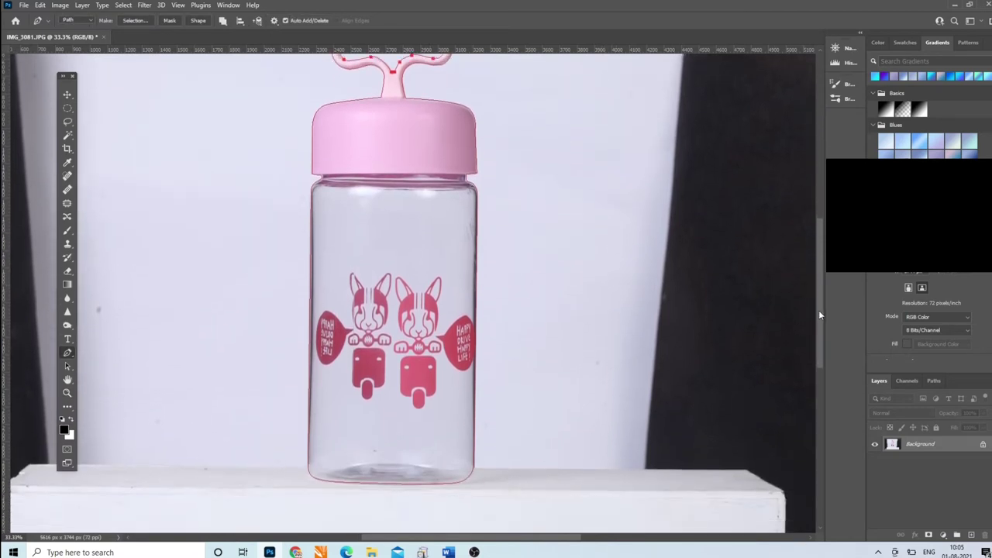
pyautogui.hotkey('ctrl', 'Return')
pyautogui.hotkey('ctrl', 'j')
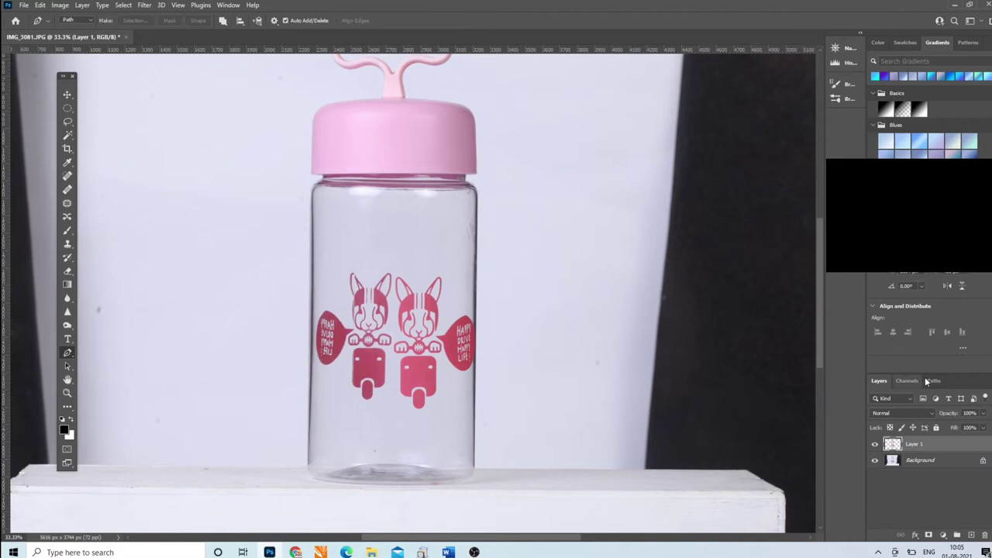
# Step: Add a new Layer 2 below Layer 1, fill it with white, and reselect Layer 1
pyautogui.click(919, 459)
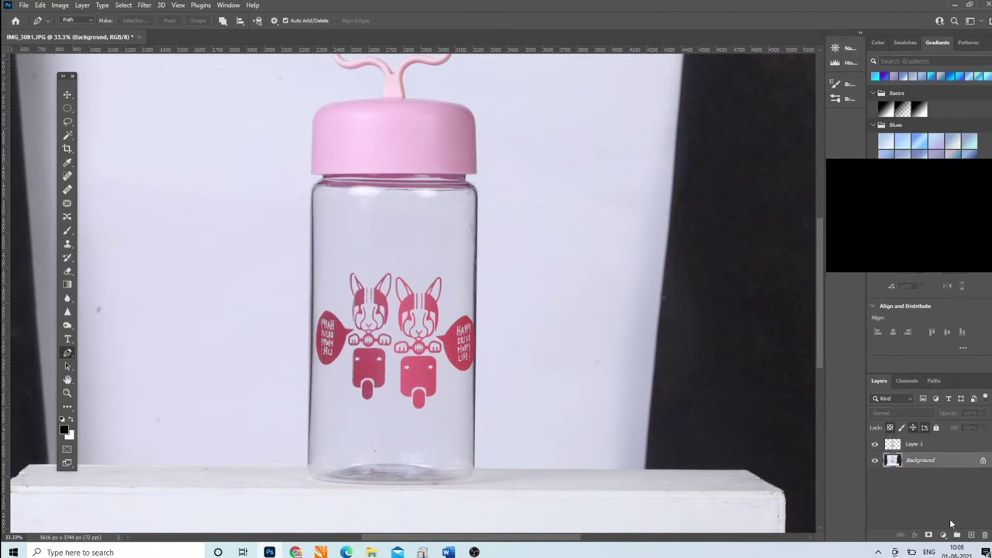
pyautogui.click(971, 534)
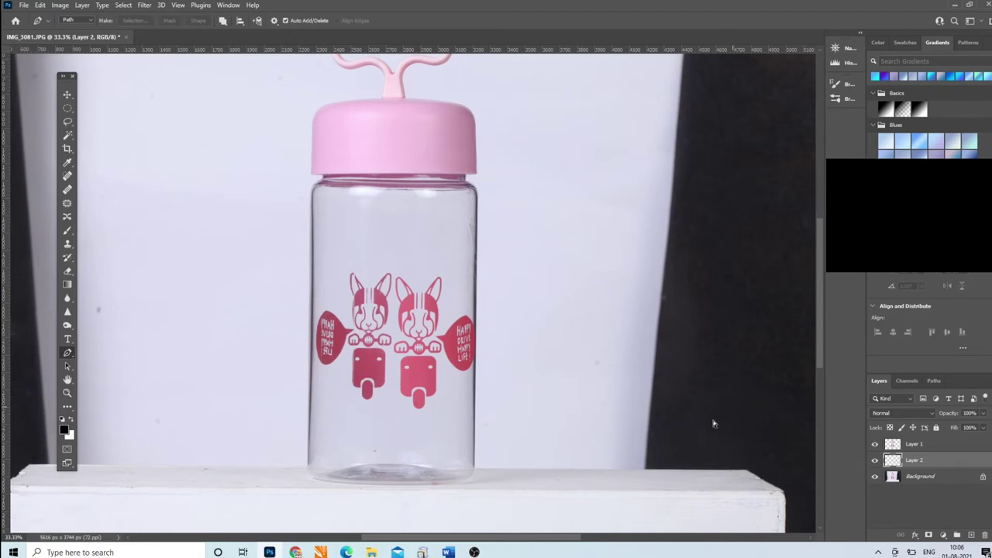
pyautogui.hotkey('ctrl', '-')
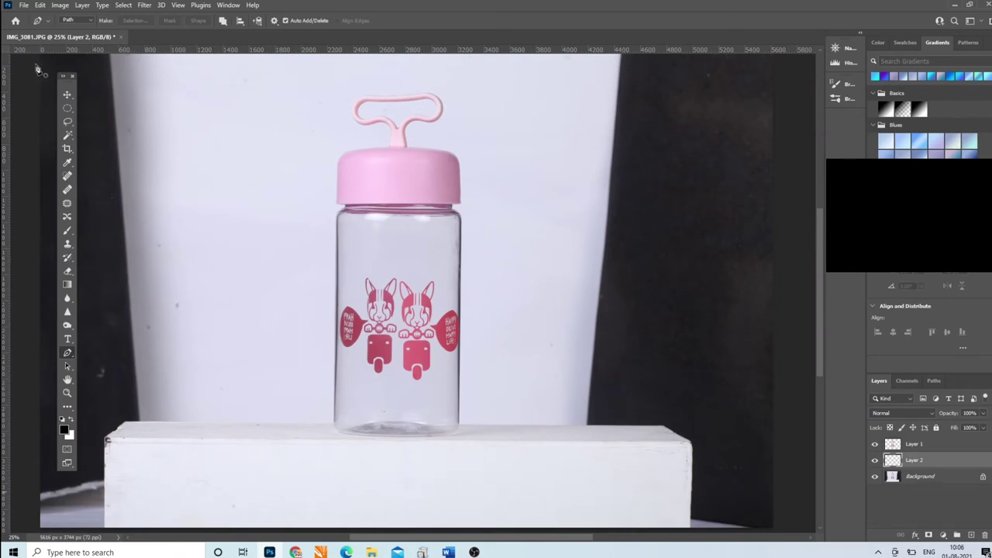
pyautogui.click(68, 94)
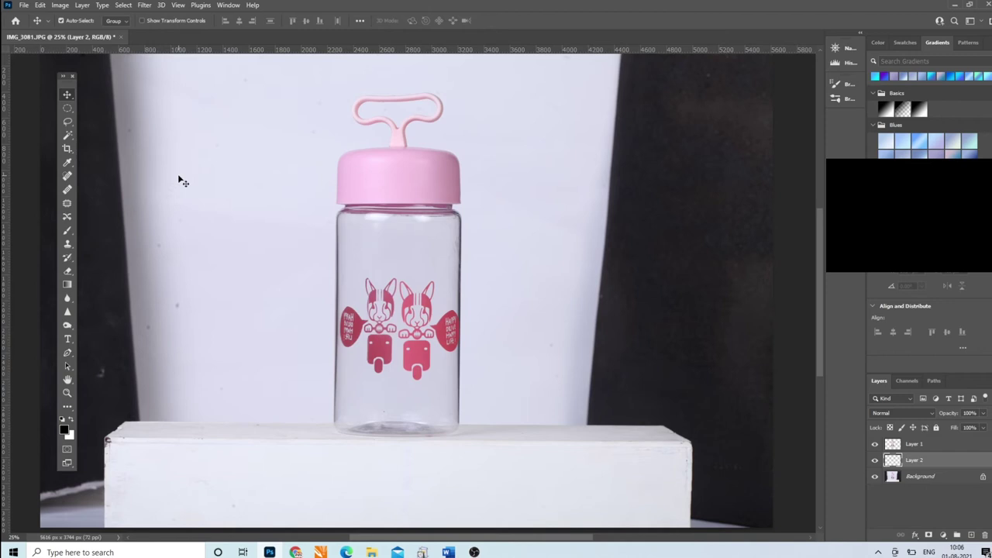
pyautogui.hotkey('shift', 'F5')
pyautogui.press('Return')
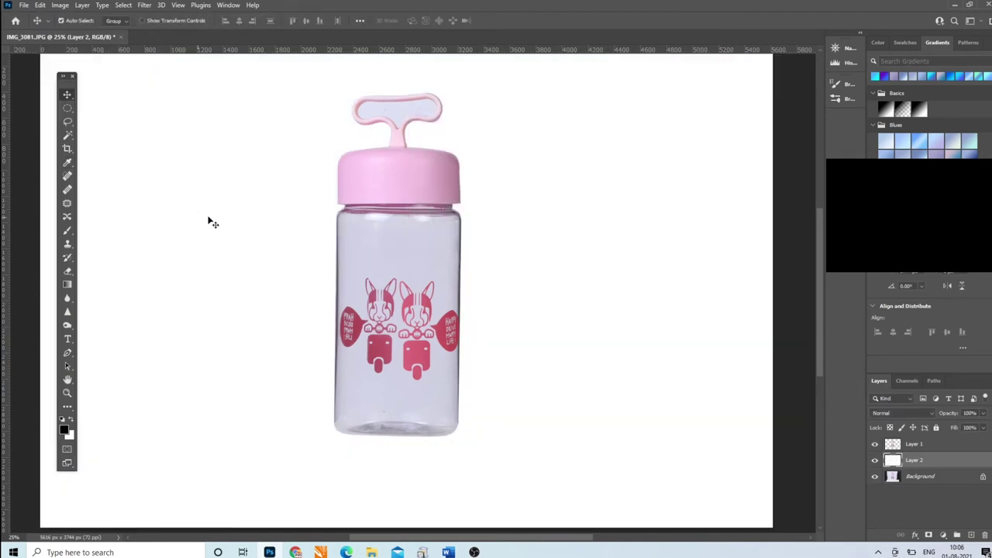
pyautogui.click(892, 444)
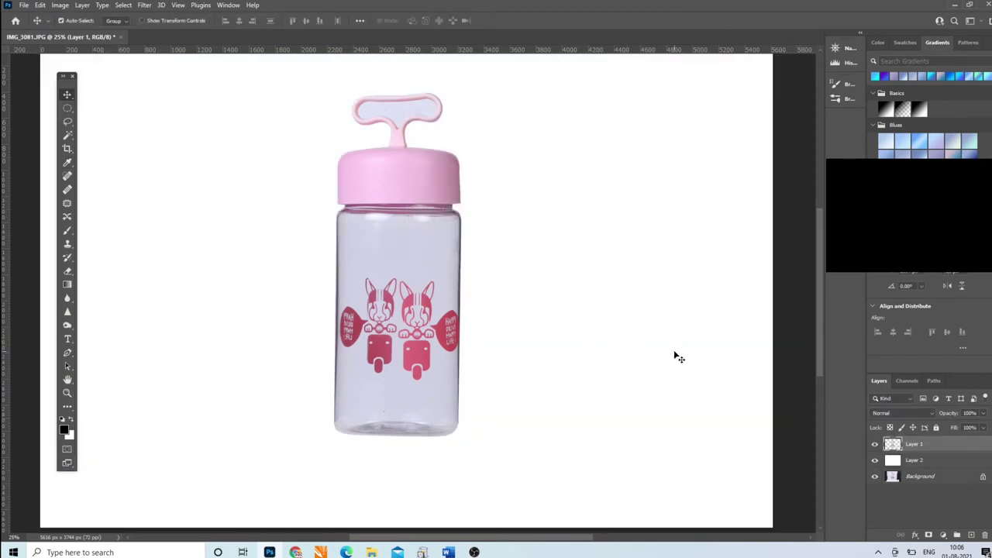
# Step: Zoom in on the handle loop and start a Pen path at its inner notch
pyautogui.click(397, 93)
pyautogui.click(67, 393)
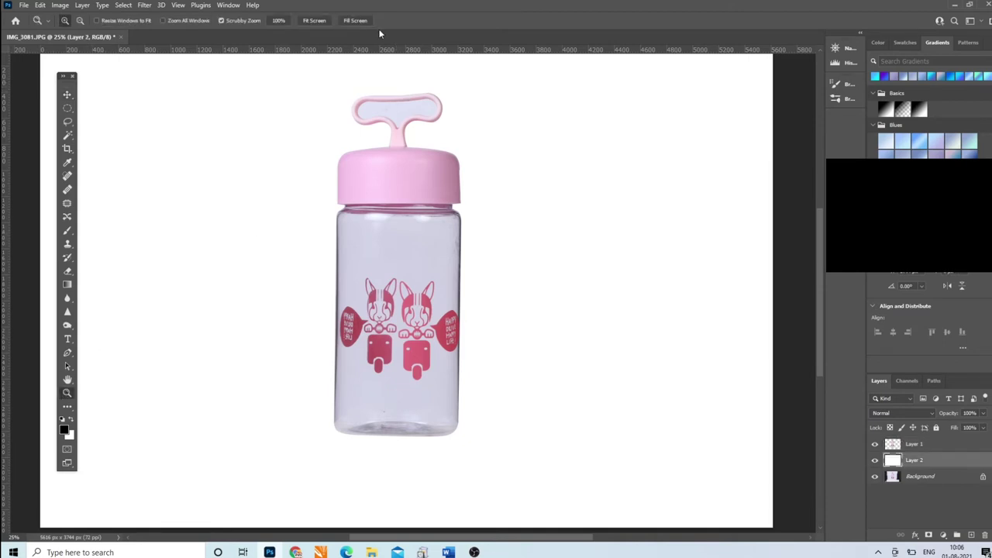
pyautogui.click(382, 82)
pyautogui.click(892, 445)
pyautogui.click(376, 116)
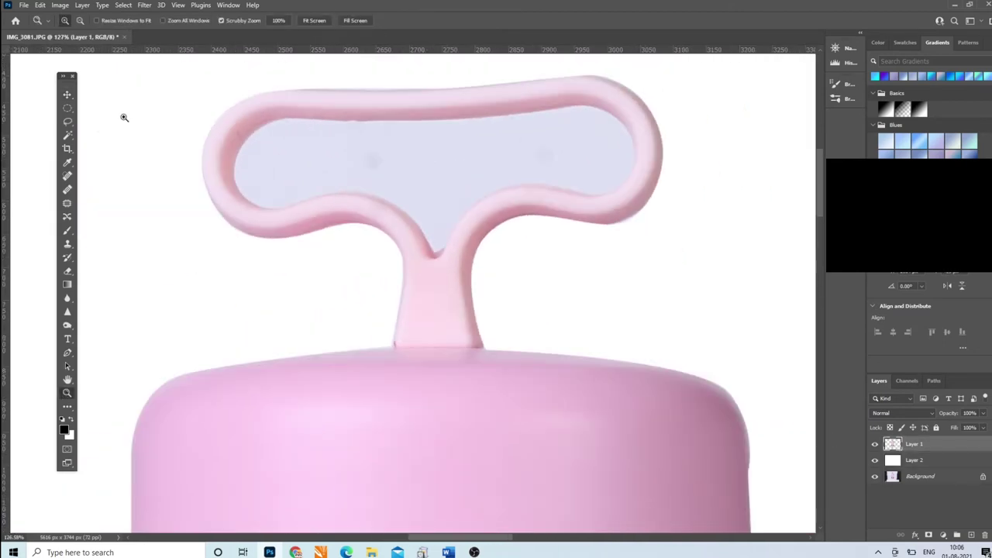
pyautogui.press('p')
pyautogui.click(431, 251)
# Step: Trace the handle loop's inner edge all the way round and close the path at the notch
pyautogui.moveTo(356, 190); pyautogui.dragTo(321, 194)
pyautogui.moveTo(255, 205); pyautogui.dragTo(236, 193)
pyautogui.moveTo(244, 141); pyautogui.dragTo(262, 131)
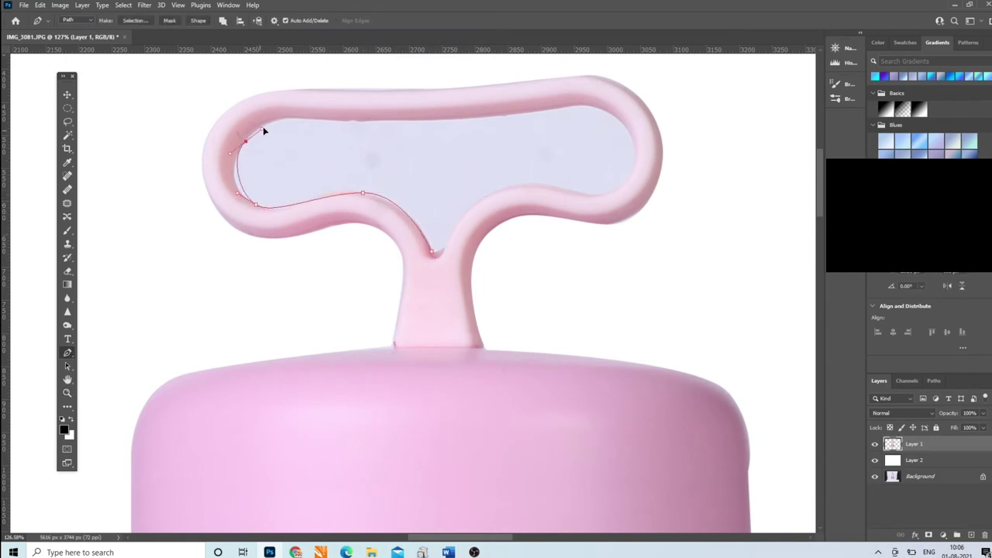
pyautogui.moveTo(330, 118); pyautogui.dragTo(378, 122)
pyautogui.moveTo(542, 111); pyautogui.dragTo(581, 107)
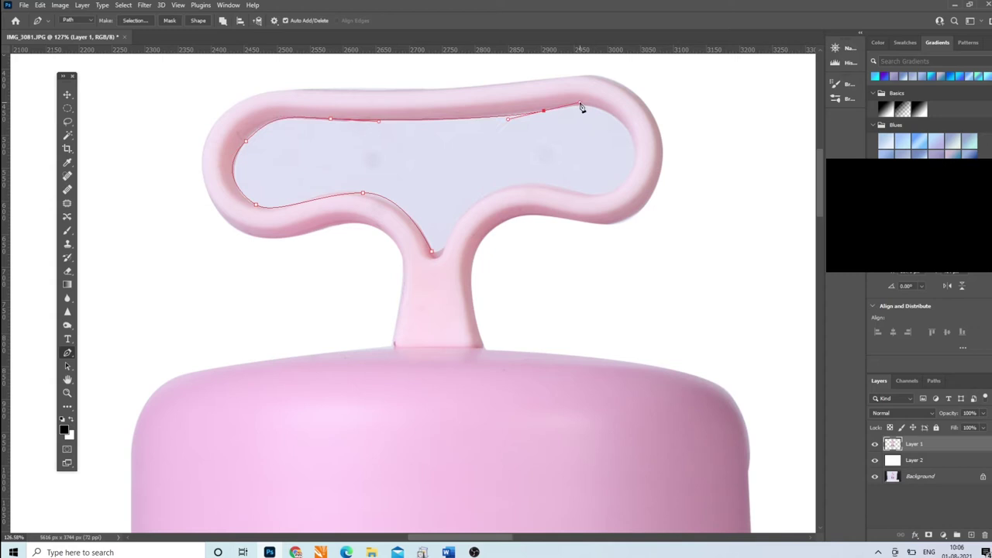
pyautogui.moveTo(630, 136); pyautogui.dragTo(640, 160)
pyautogui.moveTo(591, 193); pyautogui.dragTo(574, 192)
pyautogui.click(553, 187)
pyautogui.moveTo(485, 196); pyautogui.dragTo(458, 220)
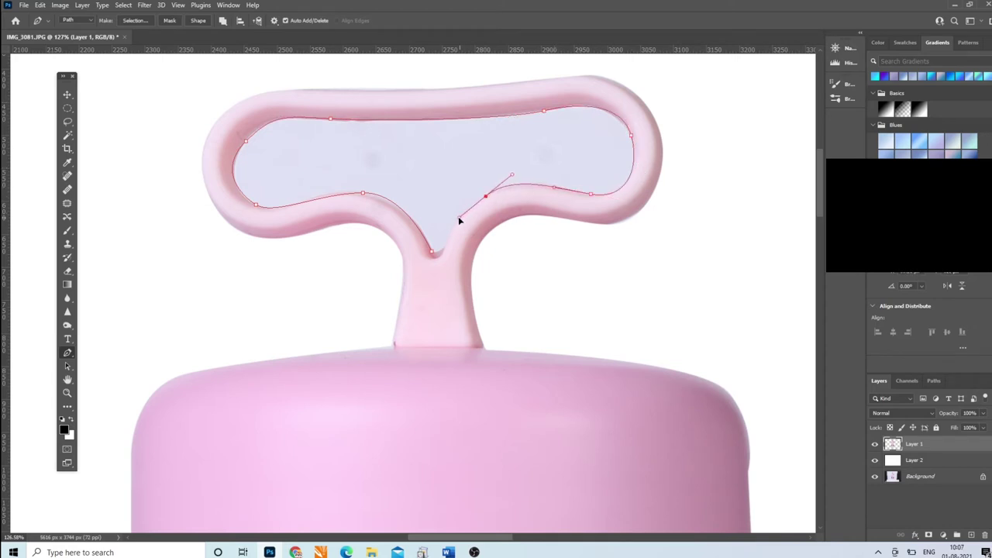
pyautogui.click(430, 250)
# Step: Delete the backdrop inside the handle loop from Layer 1 and clear the selection
pyautogui.hotkey('ctrl', 'Return')
pyautogui.press('Delete')
pyautogui.hotkey('ctrl', '-')
pyautogui.hotkey('ctrl', '-')
pyautogui.hotkey('ctrl', '-')
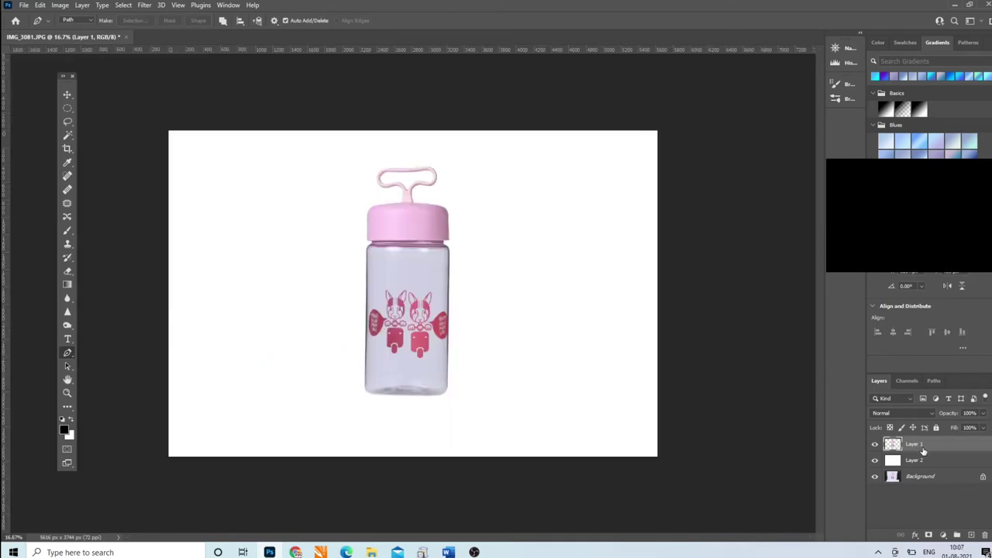
# Step: Duplicate Layer 1 and brighten the copy's highlights with Levels
pyautogui.hotkey('ctrl', 'j')
pyautogui.hotkey('ctrl', 'l')
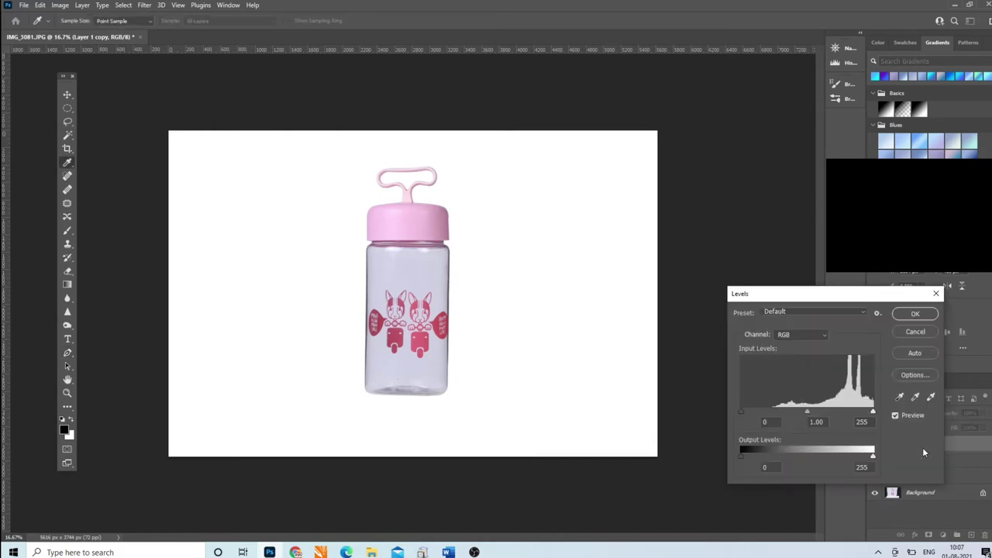
pyautogui.moveTo(874, 412); pyautogui.dragTo(857, 414)
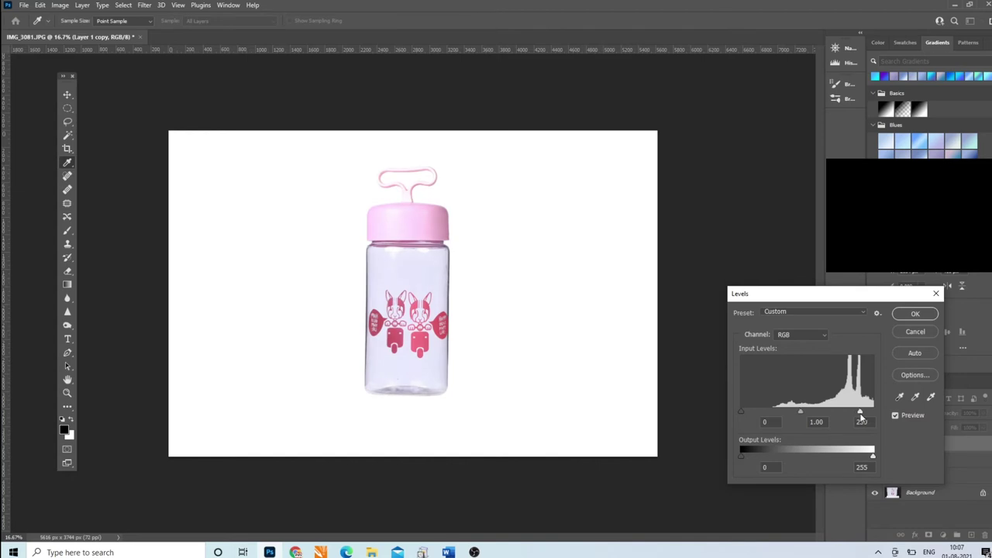
pyautogui.click(915, 314)
pyautogui.press('p')
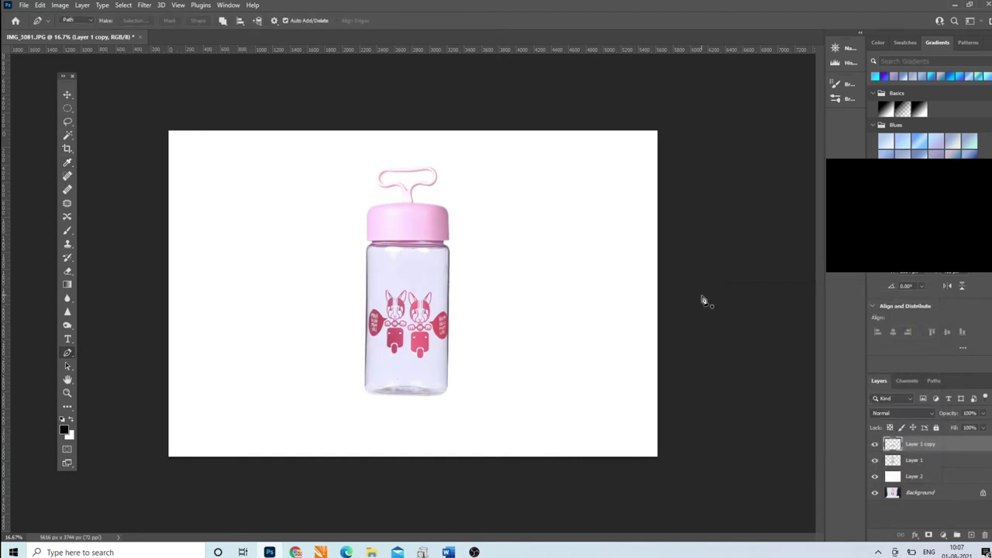
# Step: In Hue/Saturation, raise the Blues channel Lightness to about +48
pyautogui.hotkey('ctrl', 'u')
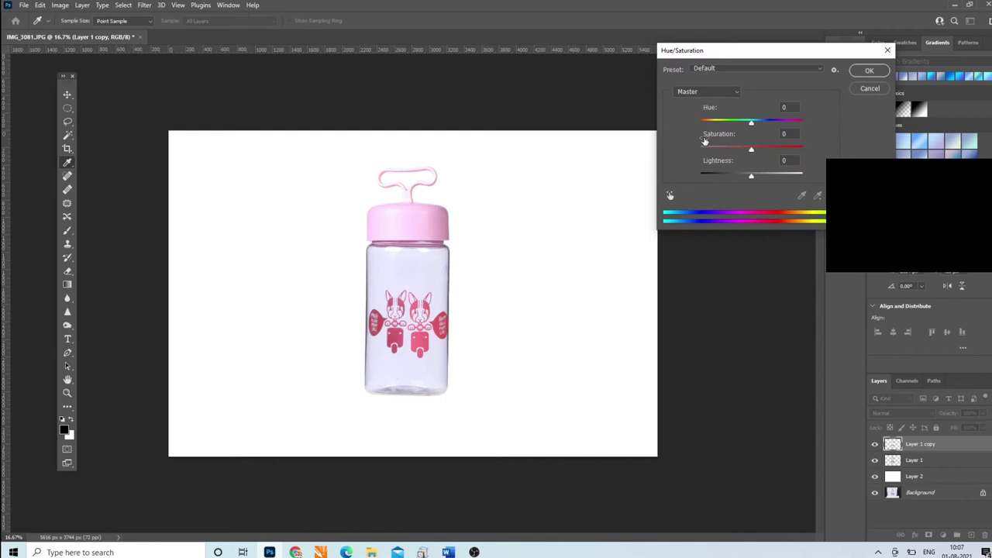
pyautogui.click(707, 92)
pyautogui.click(697, 146)
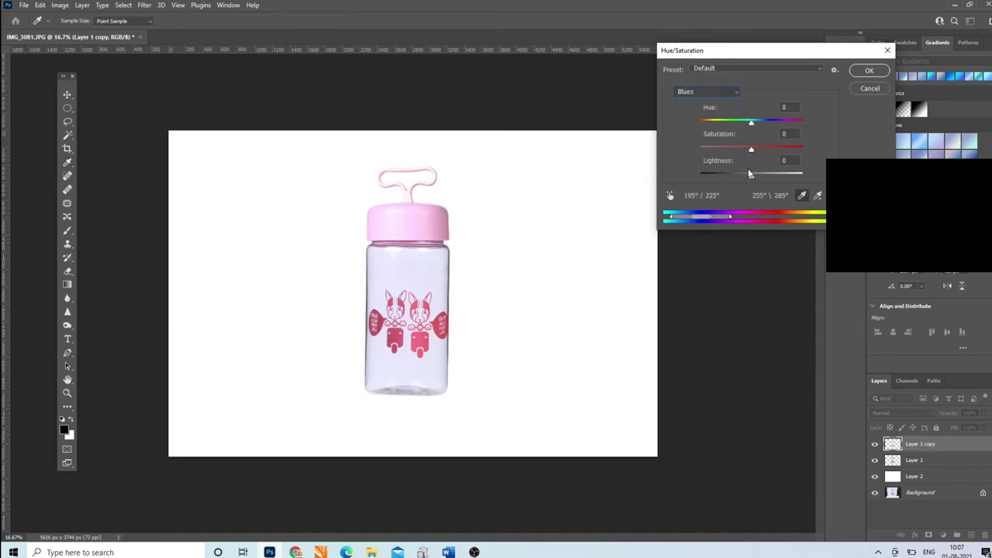
pyautogui.moveTo(752, 176); pyautogui.dragTo(772, 175)
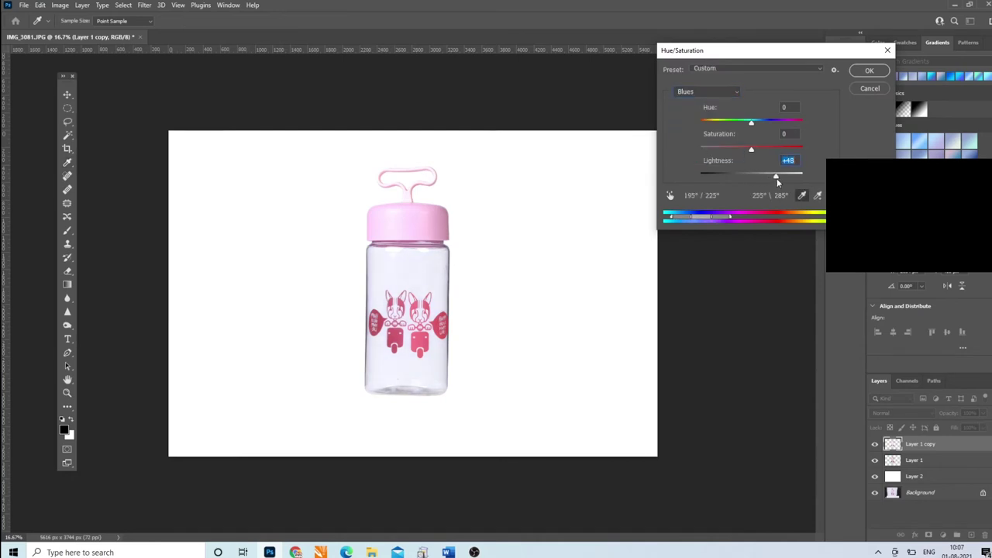
pyautogui.click(869, 70)
pyautogui.press('p')
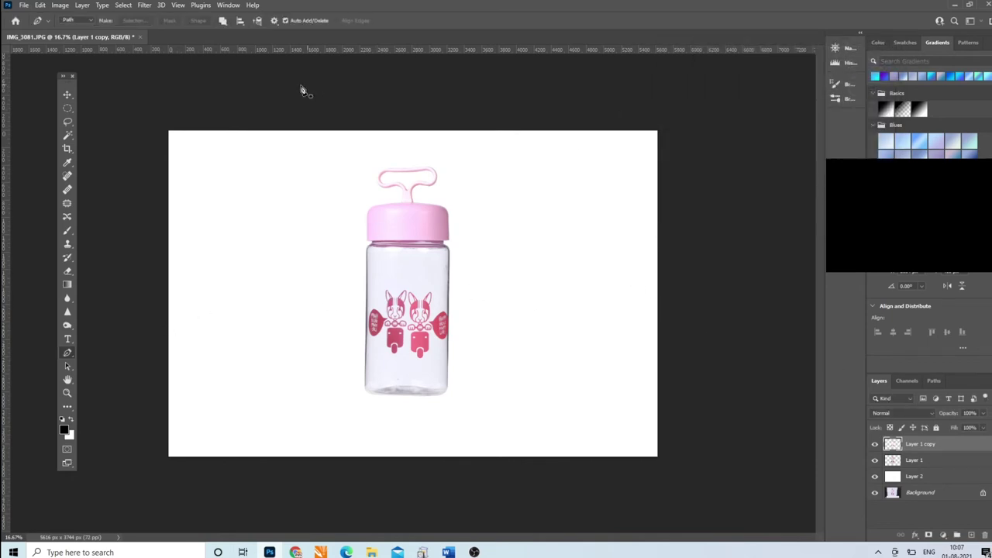
# Step: Sharpen Layer 1 copy using Filter > Sharpen > Unsharp Mask at Amount 87%, Radius 2.7 px
pyautogui.click(144, 5)
pyautogui.moveTo(156, 198)
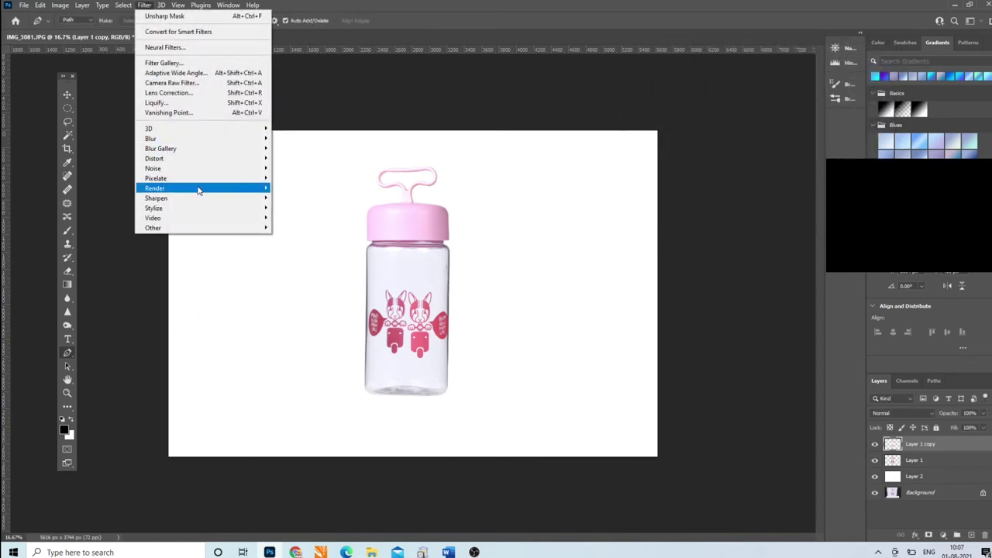
pyautogui.click(303, 248)
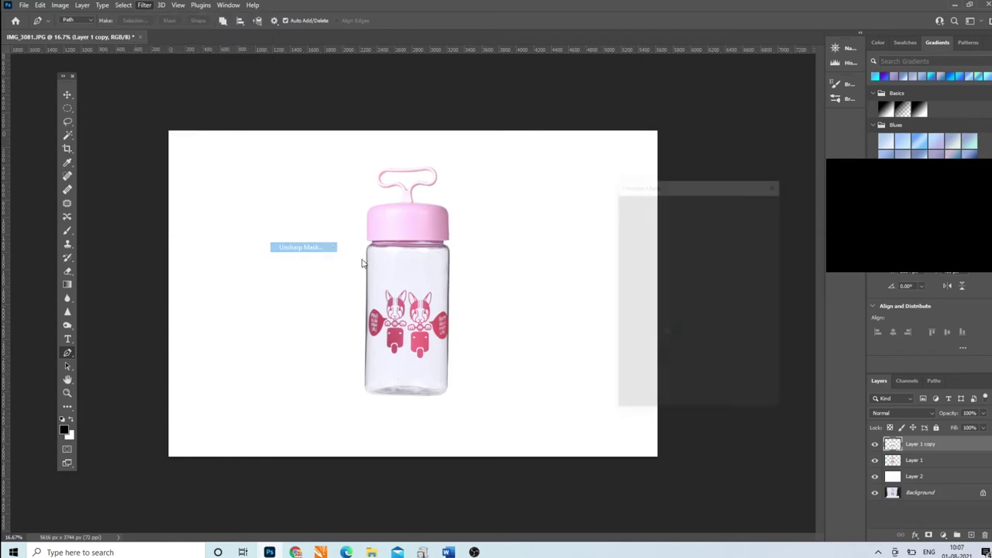
pyautogui.moveTo(680, 346); pyautogui.dragTo(695, 347)
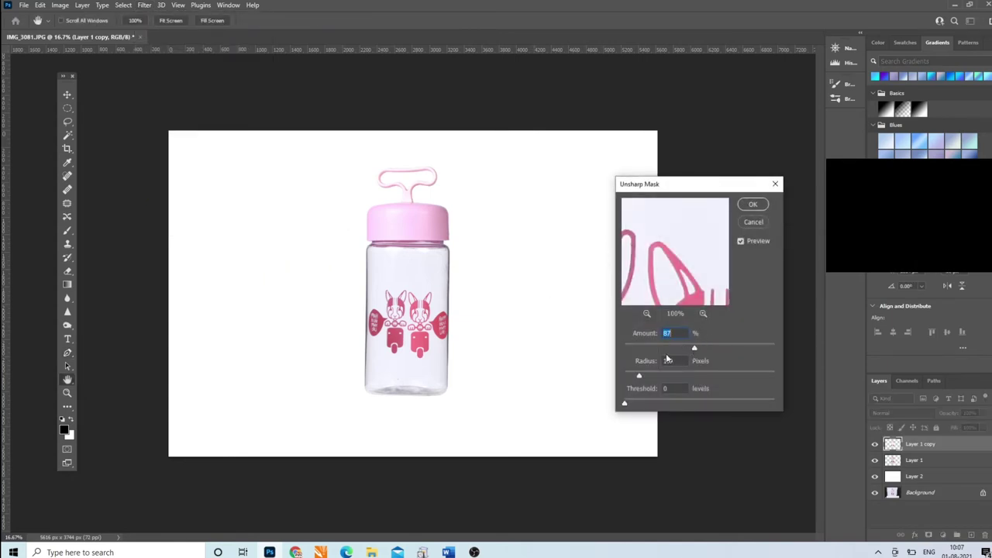
pyautogui.moveTo(642, 373); pyautogui.dragTo(647, 369)
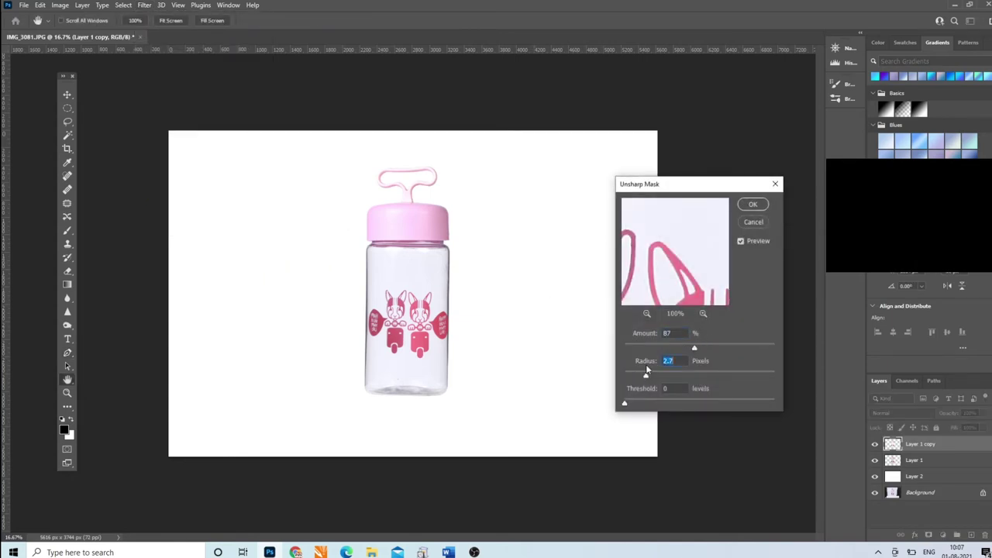
pyautogui.click(752, 203)
# Step: Add a layer mask to Layer 1 copy, enlarge the Brush, and invert the mask to black
pyautogui.press('p')
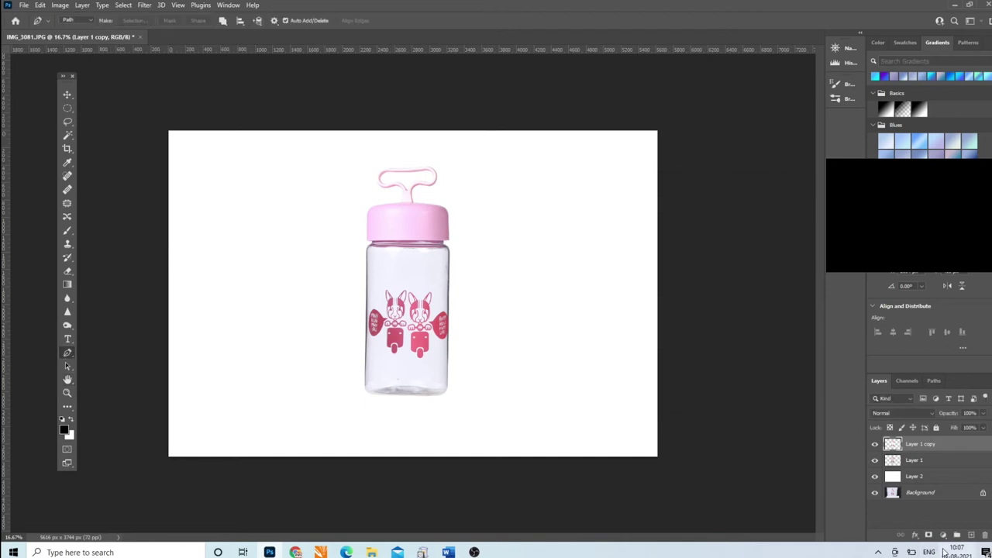
pyautogui.click(929, 534)
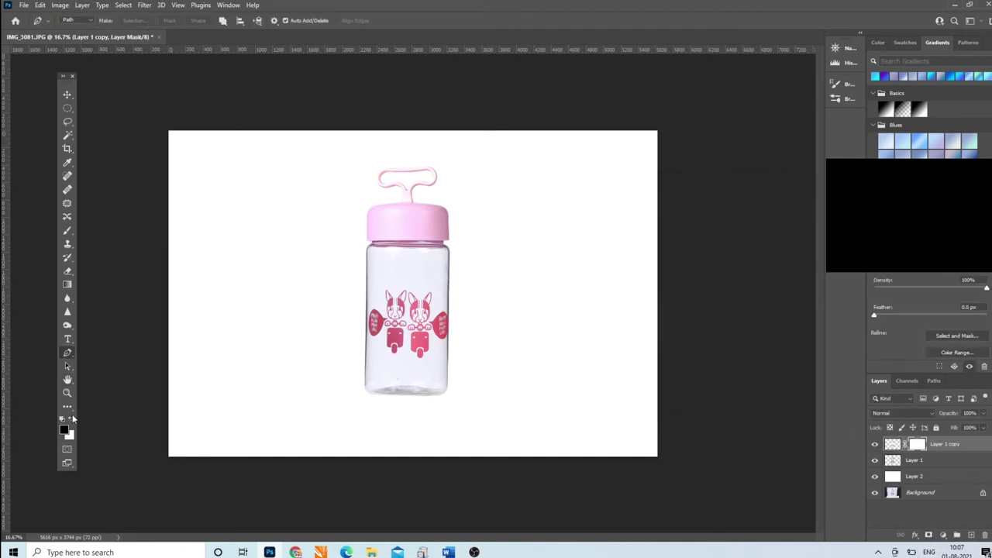
pyautogui.click(67, 393)
pyautogui.click(386, 178)
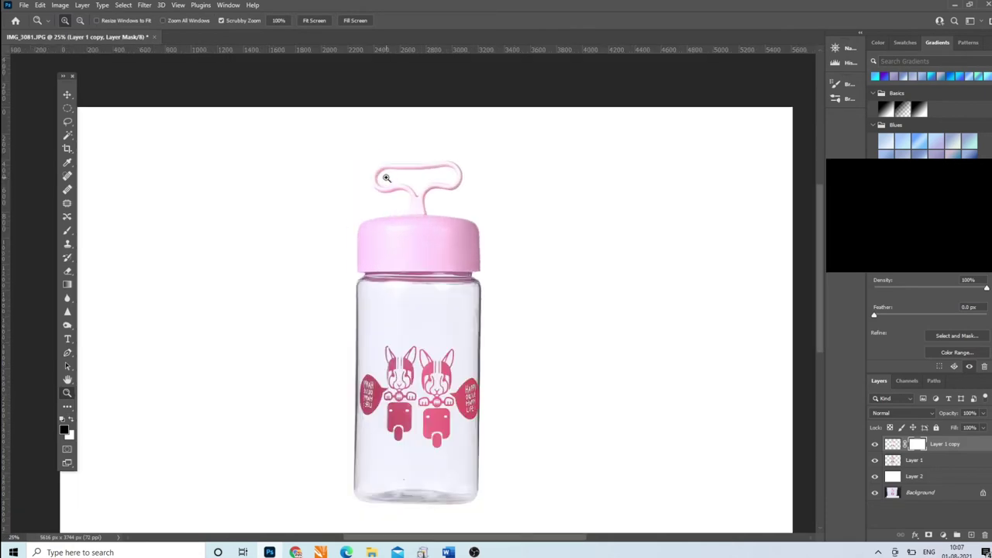
pyautogui.click(67, 231)
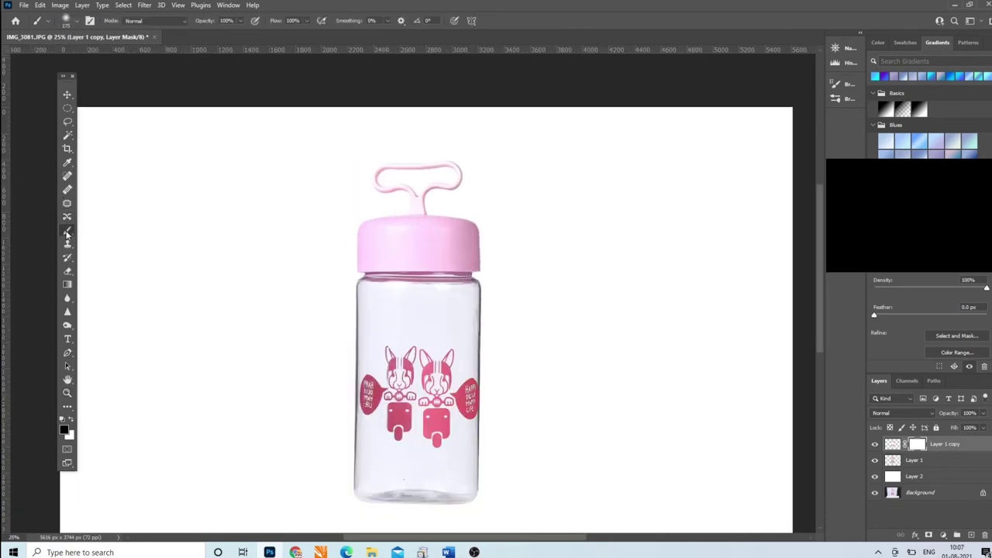
pyautogui.press(']')
pyautogui.press(']')
pyautogui.press(']')
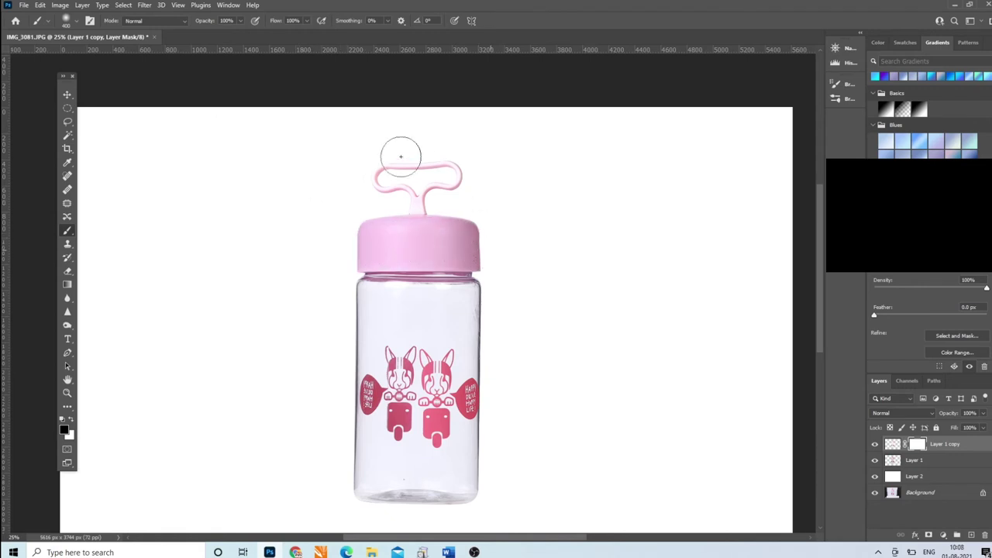
pyautogui.hotkey('ctrl', 'i')
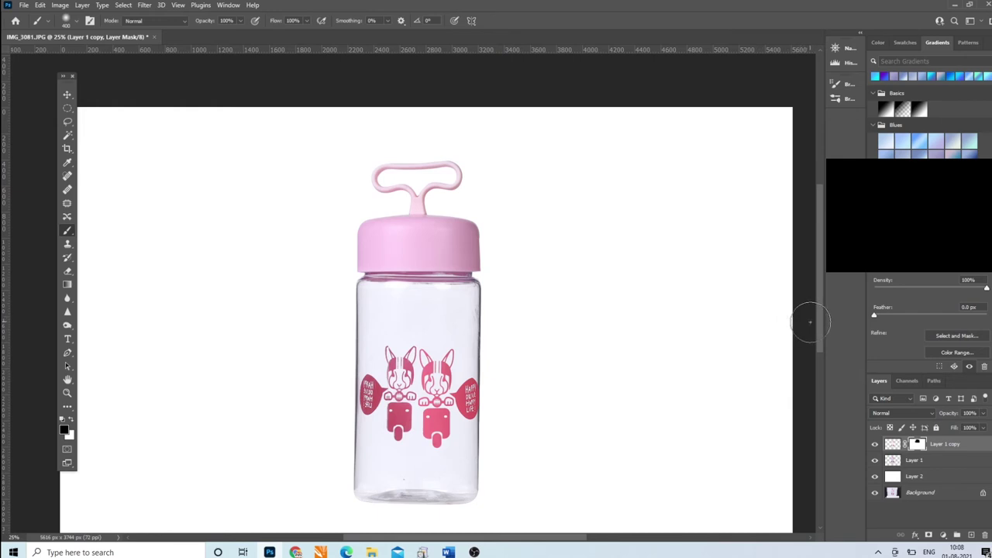
pyautogui.moveTo(818, 334); pyautogui.dragTo(823, 358)
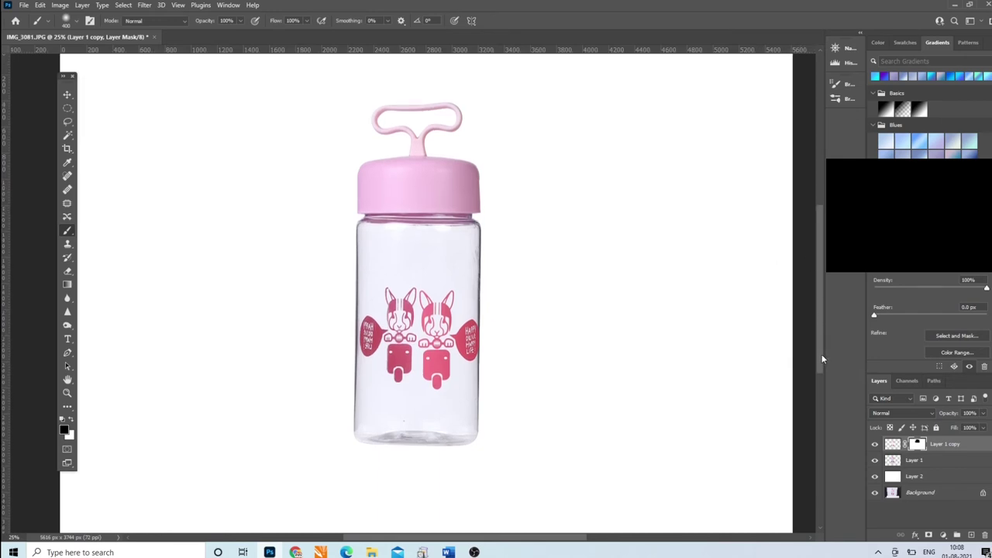
# Step: Create Layer 3 above Layer 2 and paint a soft black shadow along the bottle's base
pyautogui.click(942, 480)
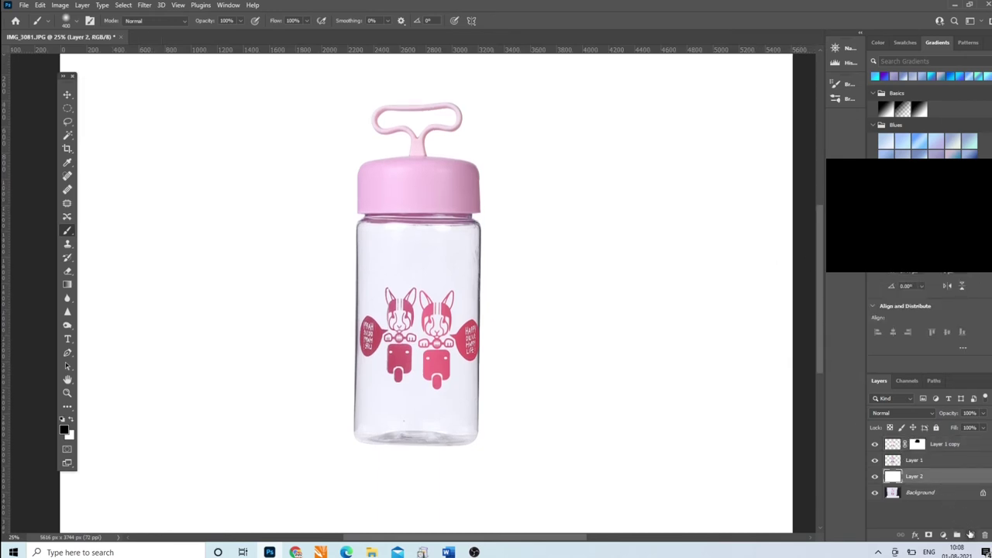
pyautogui.click(969, 535)
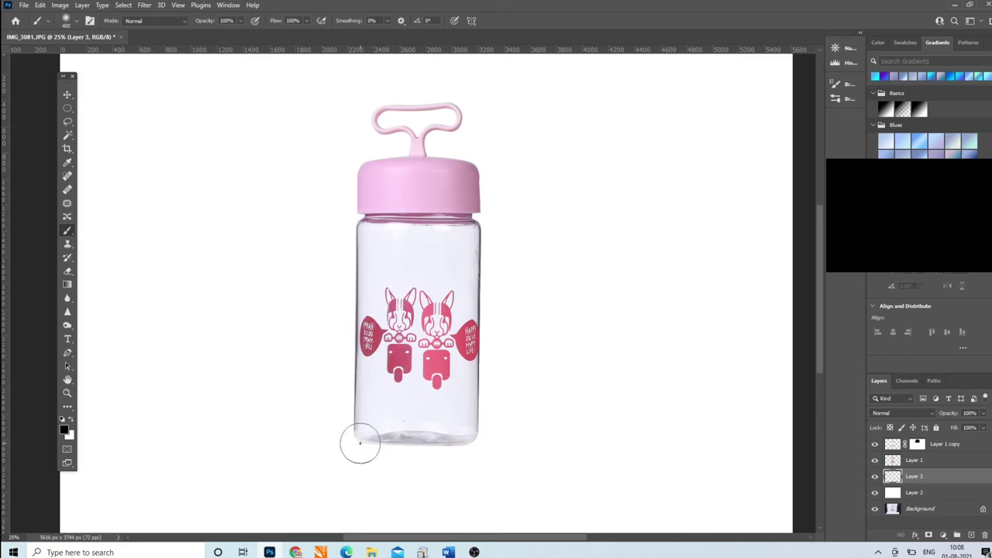
pyautogui.press('[')
pyautogui.press('[')
pyautogui.press('[')
pyautogui.press('[')
pyautogui.click(355, 438)
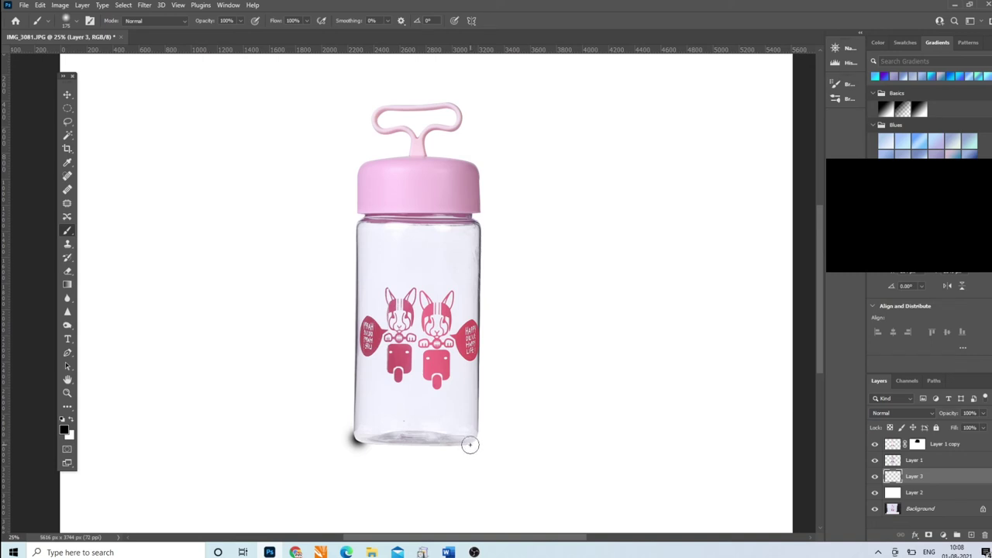
pyautogui.moveTo(470, 444); pyautogui.dragTo(471, 446)
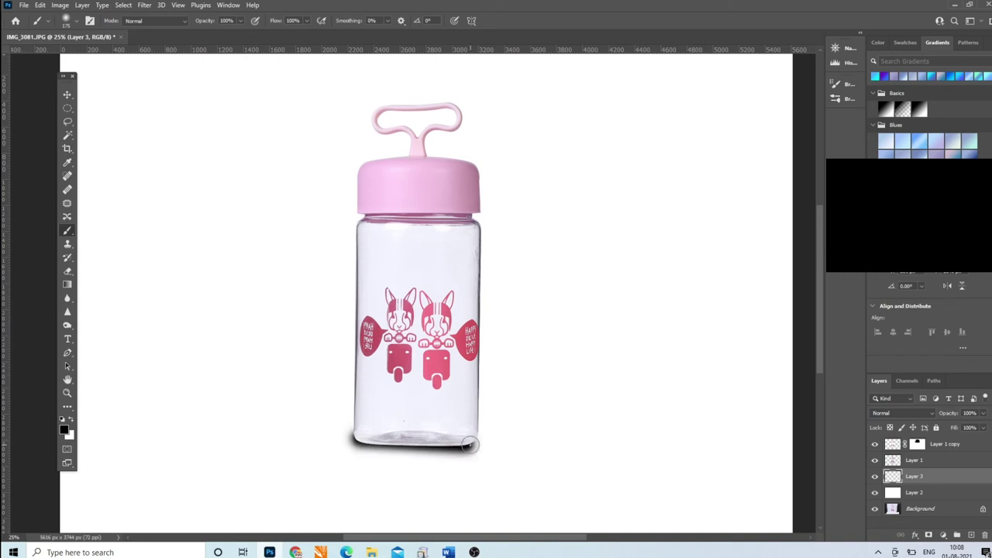
# Step: Erase the excess shadow beneath the bottle with the Eraser
pyautogui.click(72, 272)
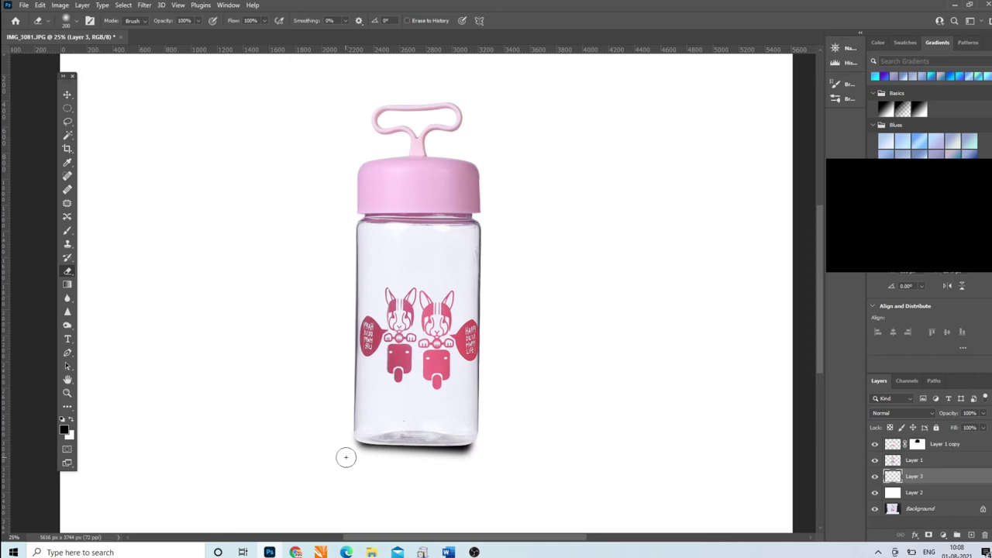
pyautogui.keyDown('shift'); pyautogui.click(479, 457); pyautogui.keyUp('shift')
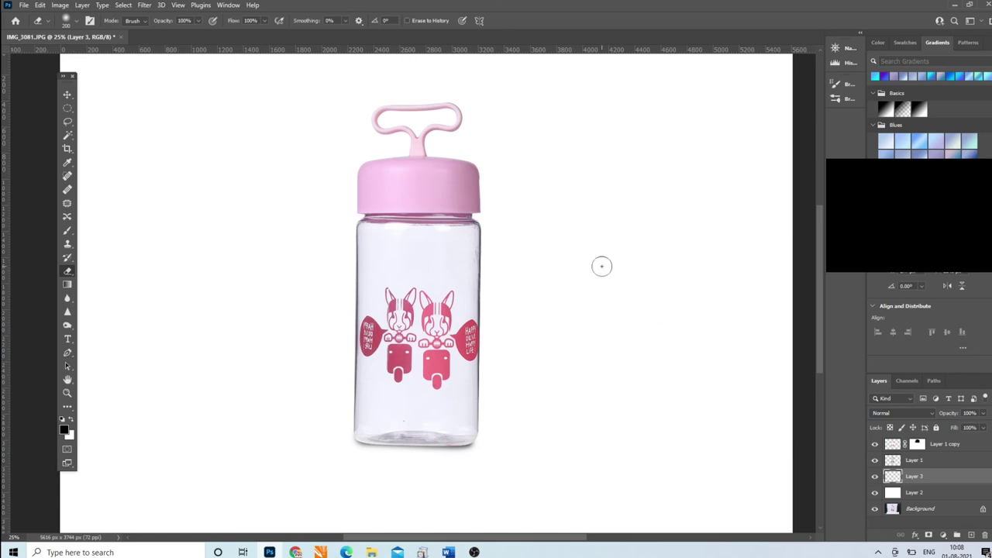
pyautogui.hotkey('ctrl', '-')
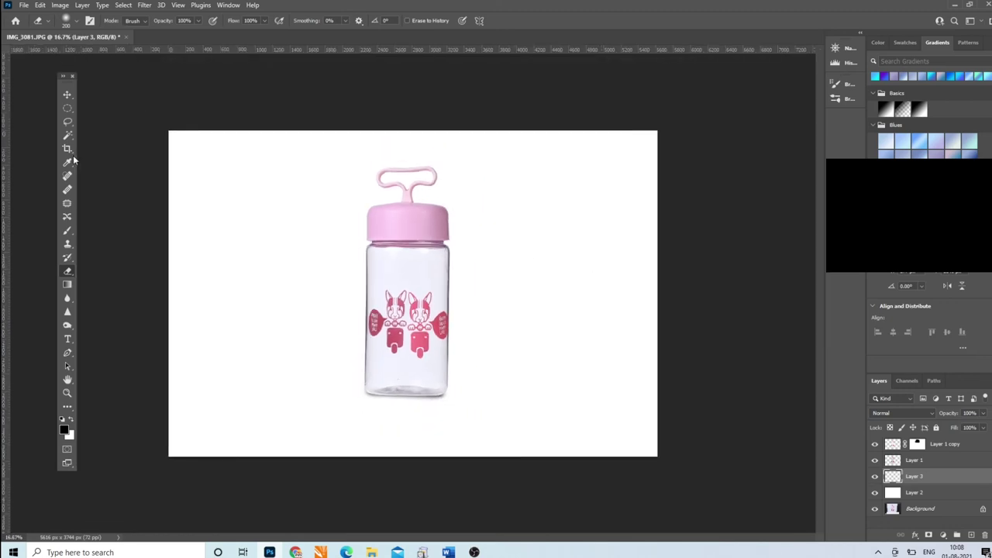
# Step: Crop to an 1100 × 1100 px square, adjusting the box so the bottle sits centred
pyautogui.click(66, 149)
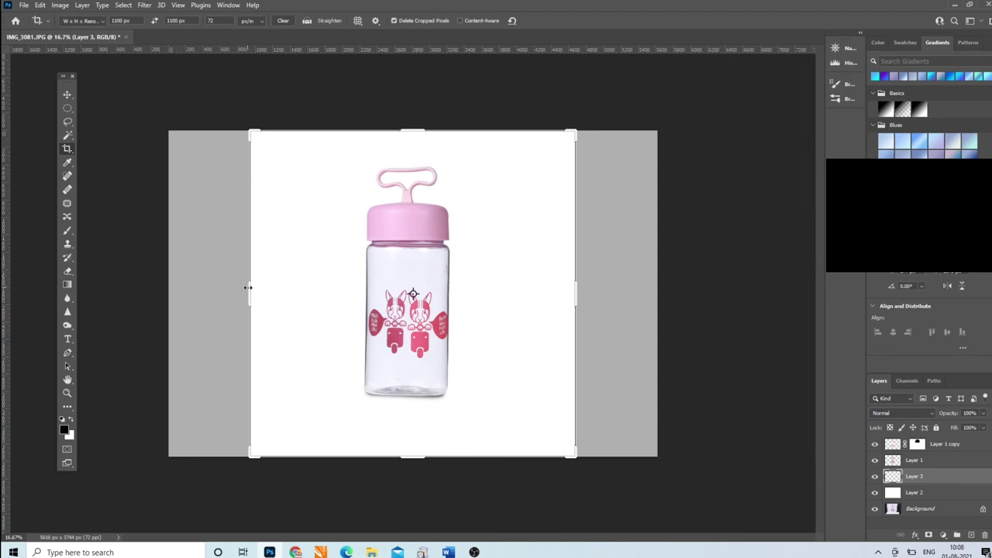
pyautogui.moveTo(248, 287); pyautogui.dragTo(264, 288)
pyautogui.moveTo(402, 288); pyautogui.dragTo(409, 303)
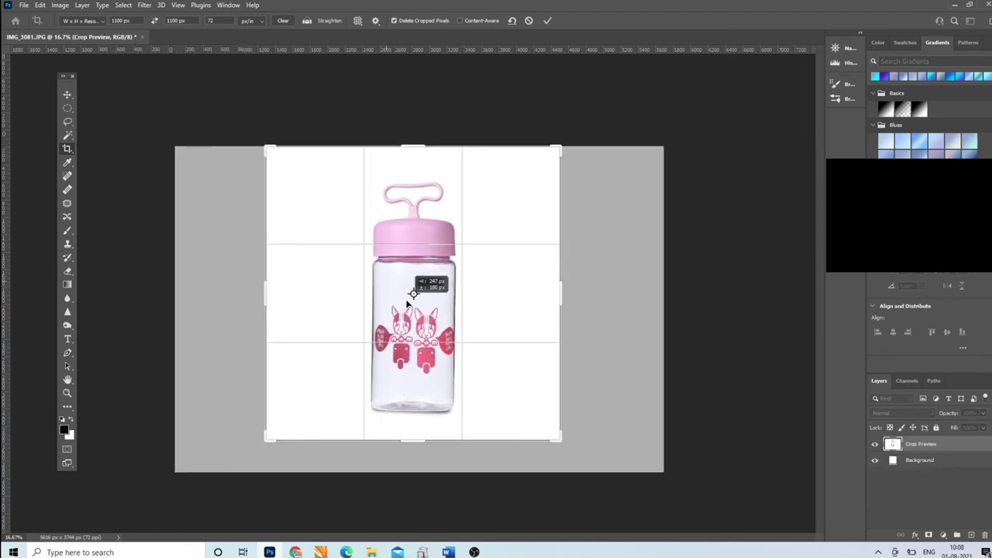
pyautogui.moveTo(419, 144); pyautogui.dragTo(419, 159)
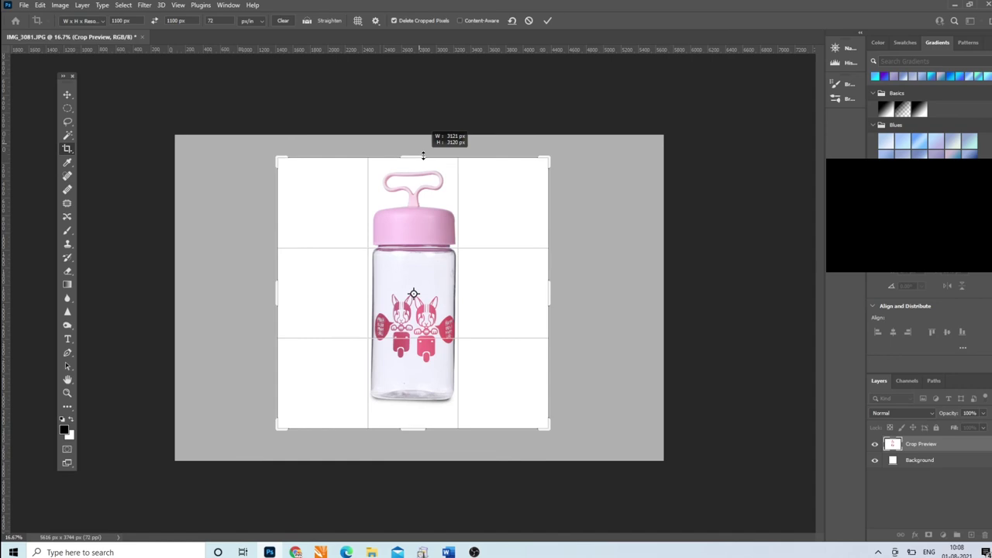
pyautogui.moveTo(421, 219)
pyautogui.mouseDown()
pyautogui.moveTo(412, 221)
pyautogui.moveTo(421, 219)
pyautogui.mouseUp()
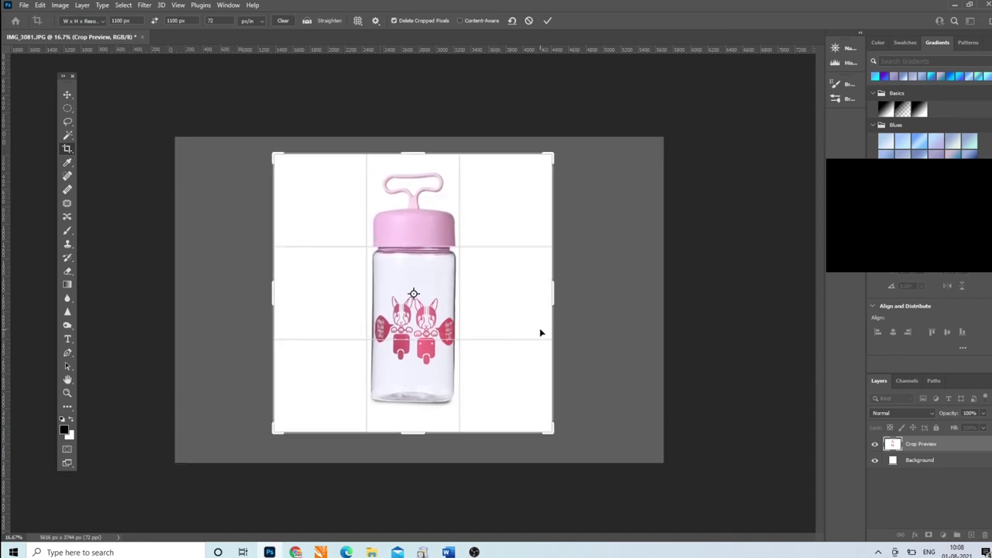
pyautogui.moveTo(413, 435); pyautogui.dragTo(413, 427)
pyautogui.moveTo(557, 433); pyautogui.dragTo(560, 435)
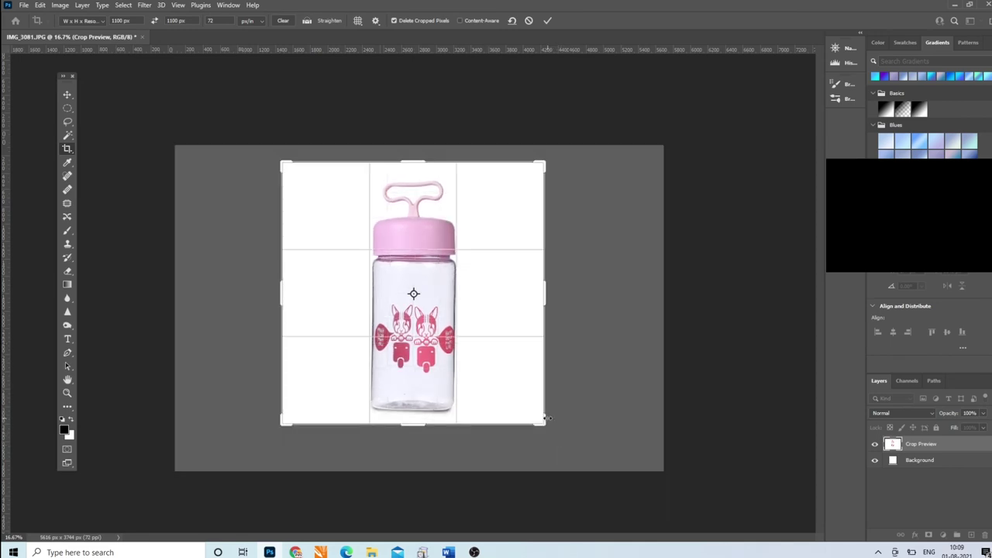
pyautogui.moveTo(517, 405); pyautogui.dragTo(520, 411)
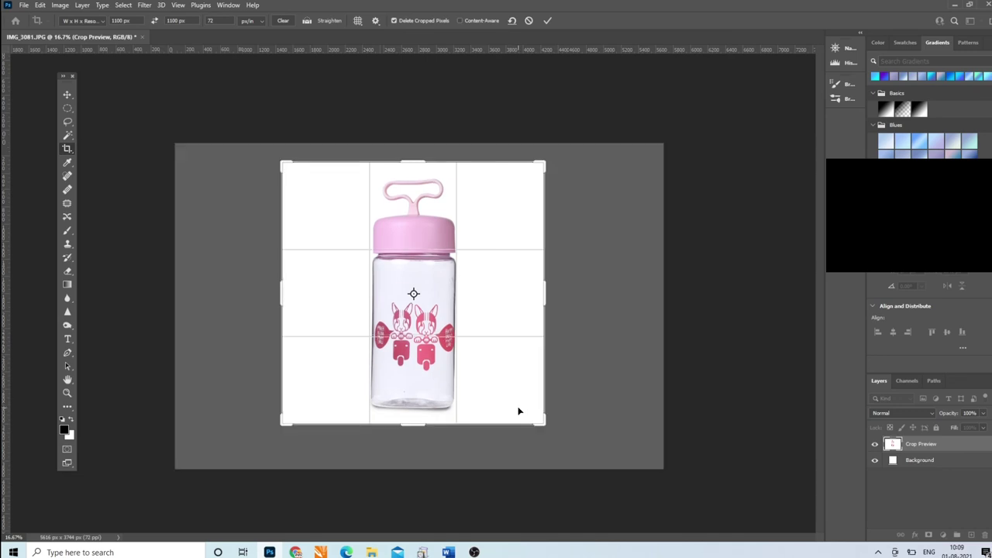
pyautogui.moveTo(558, 451); pyautogui.dragTo(571, 441)
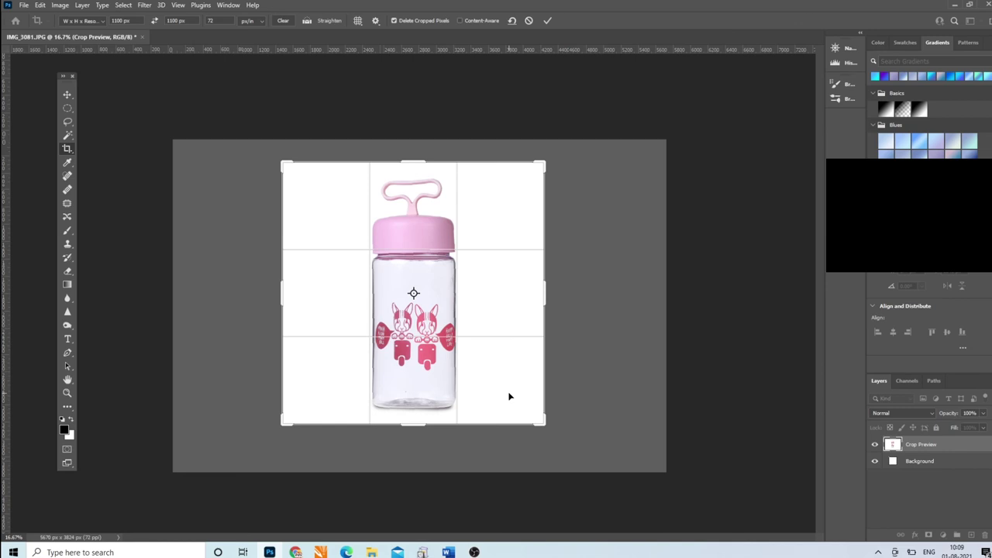
pyautogui.press('Return')
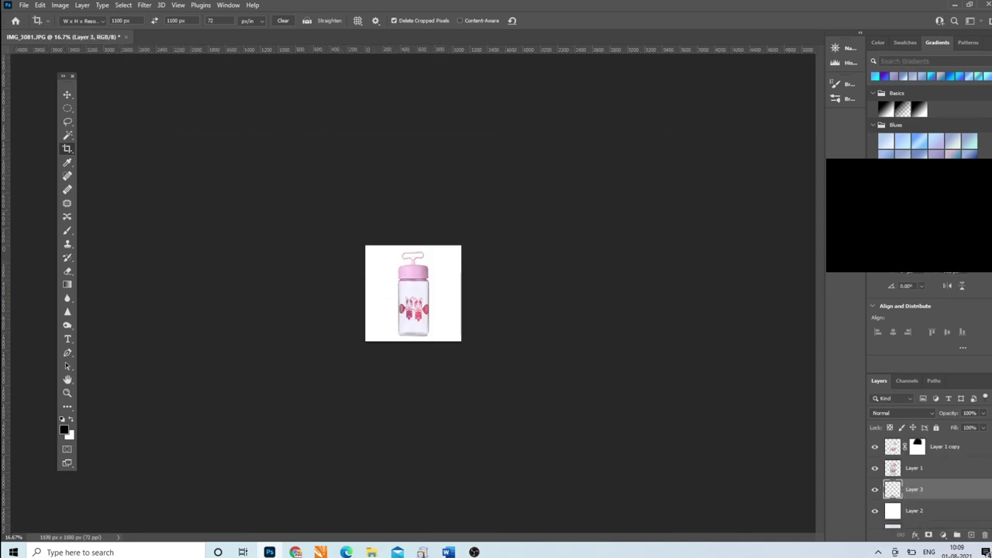
# Step: Hide the white Layer 2 and Background layers, then zoom in on the bottle
pyautogui.scroll(-1, 926, 484)
pyautogui.click(874, 496)
pyautogui.click(876, 518)
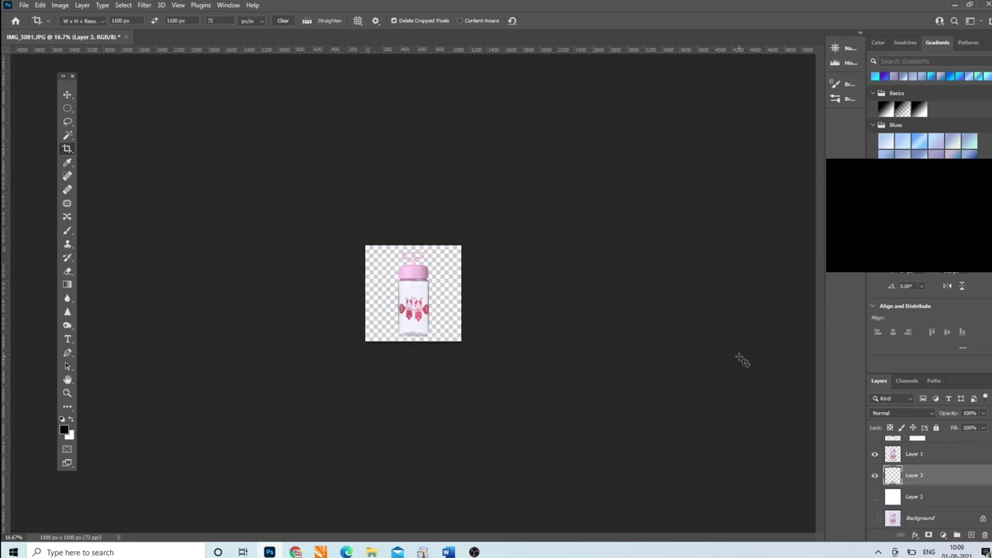
pyautogui.click(67, 392)
pyautogui.moveTo(413, 306); pyautogui.dragTo(354, 284)
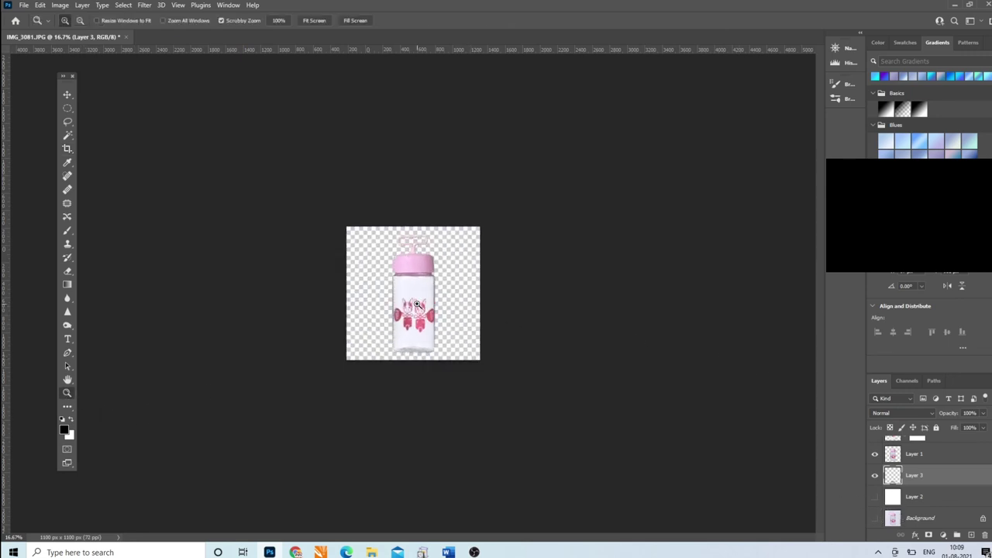